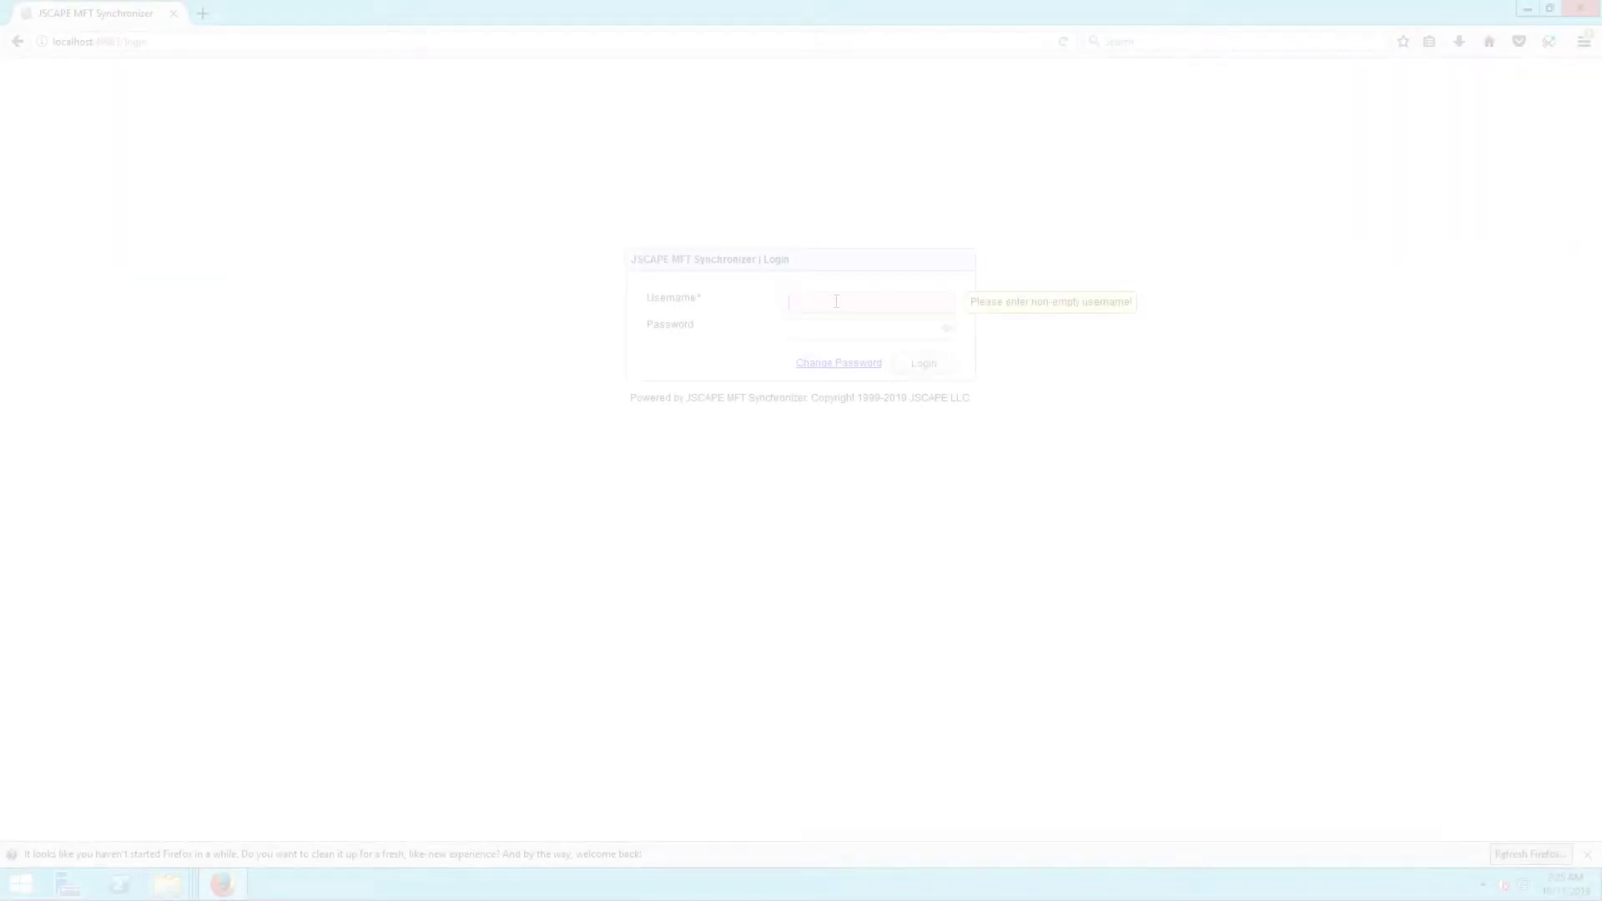
Sign in with the administrator credentials and open the empty Agents list.
type("admin")
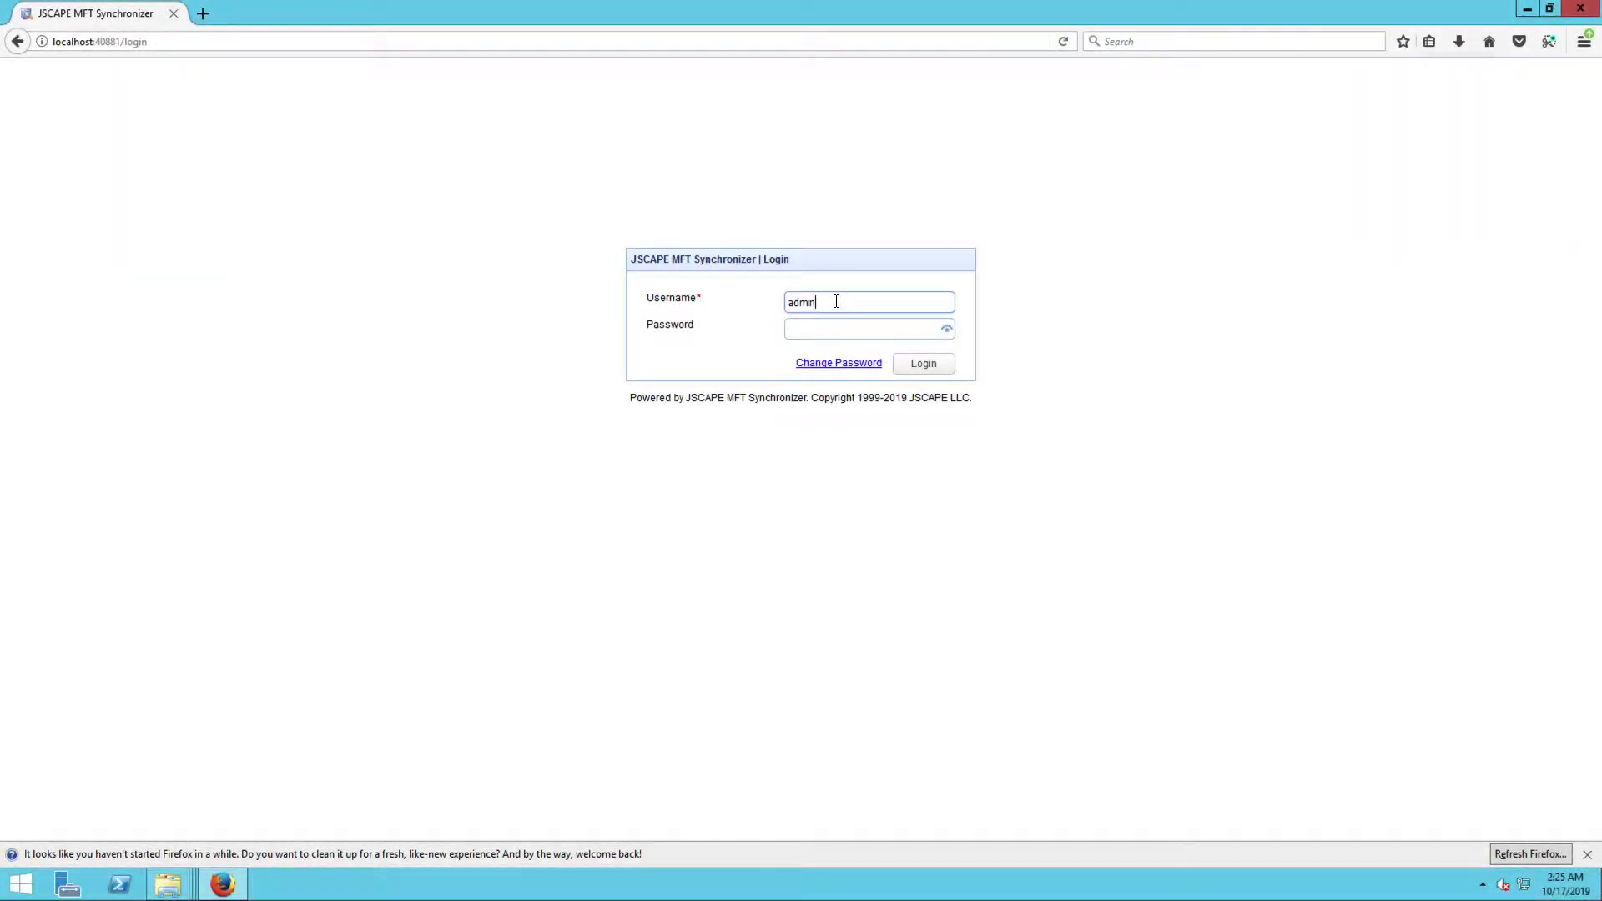
key("Tab")
type("admin")
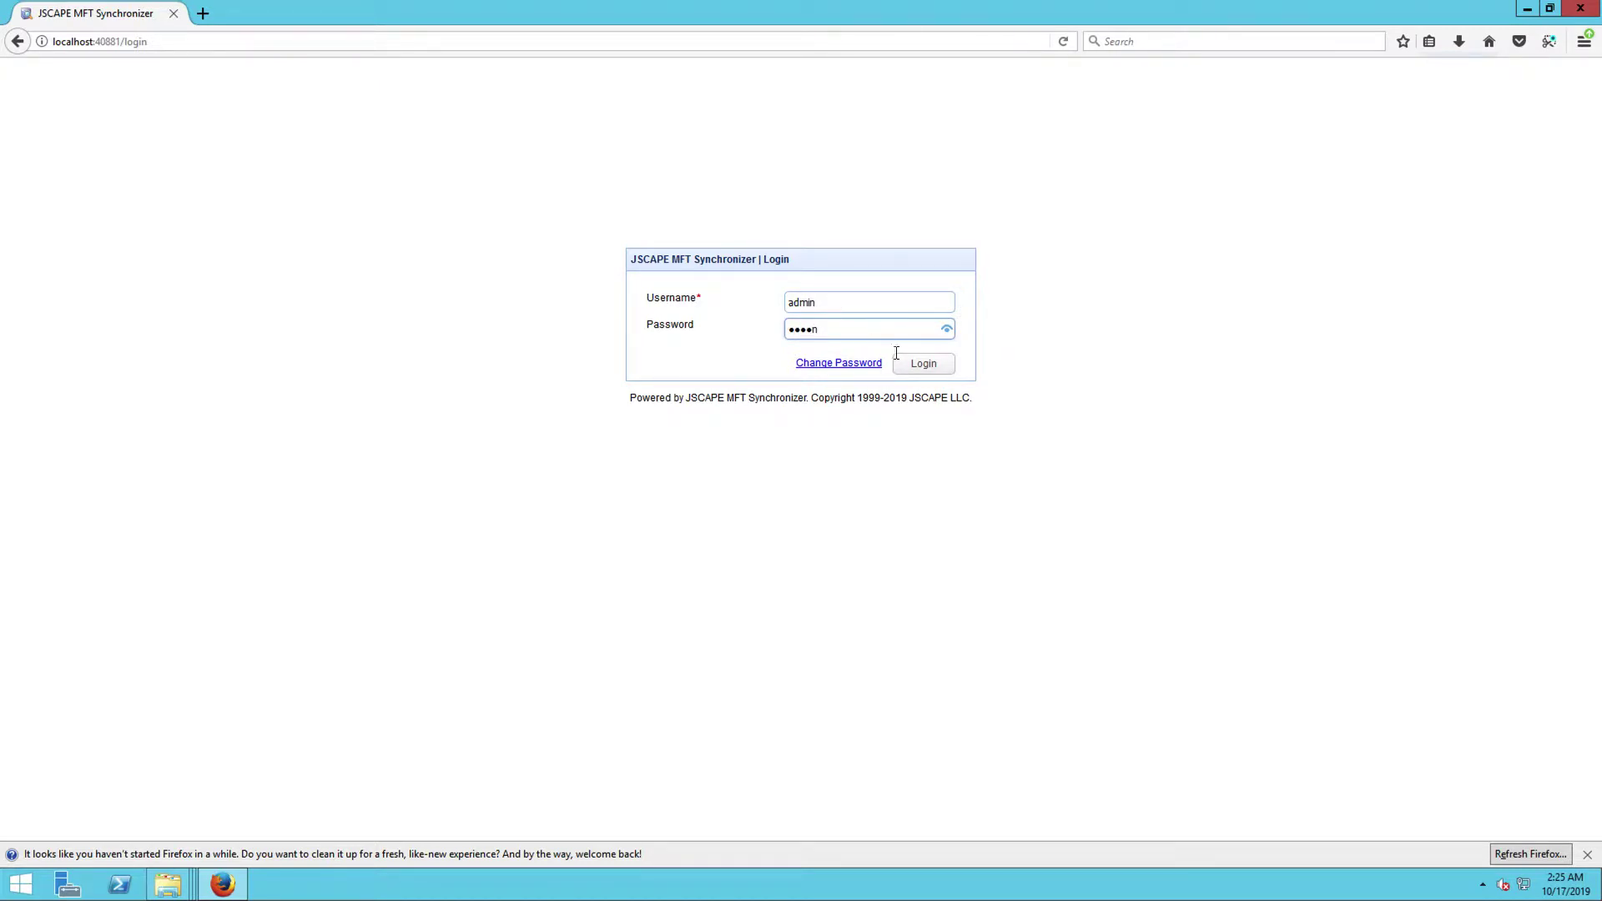
left_click(918, 367)
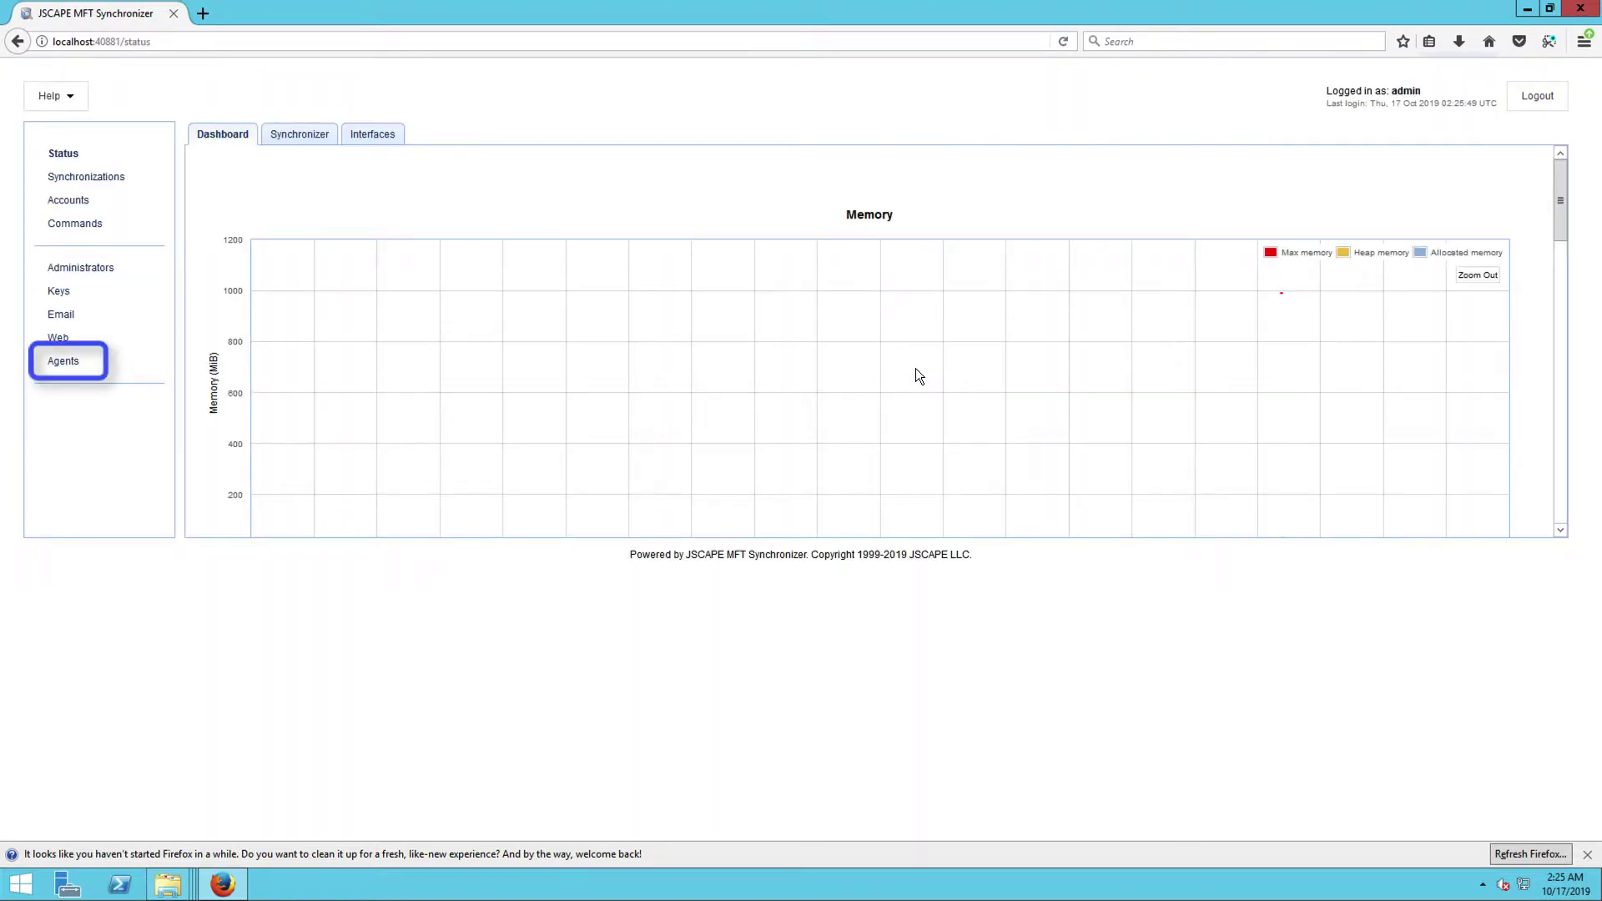
left_click(58, 365)
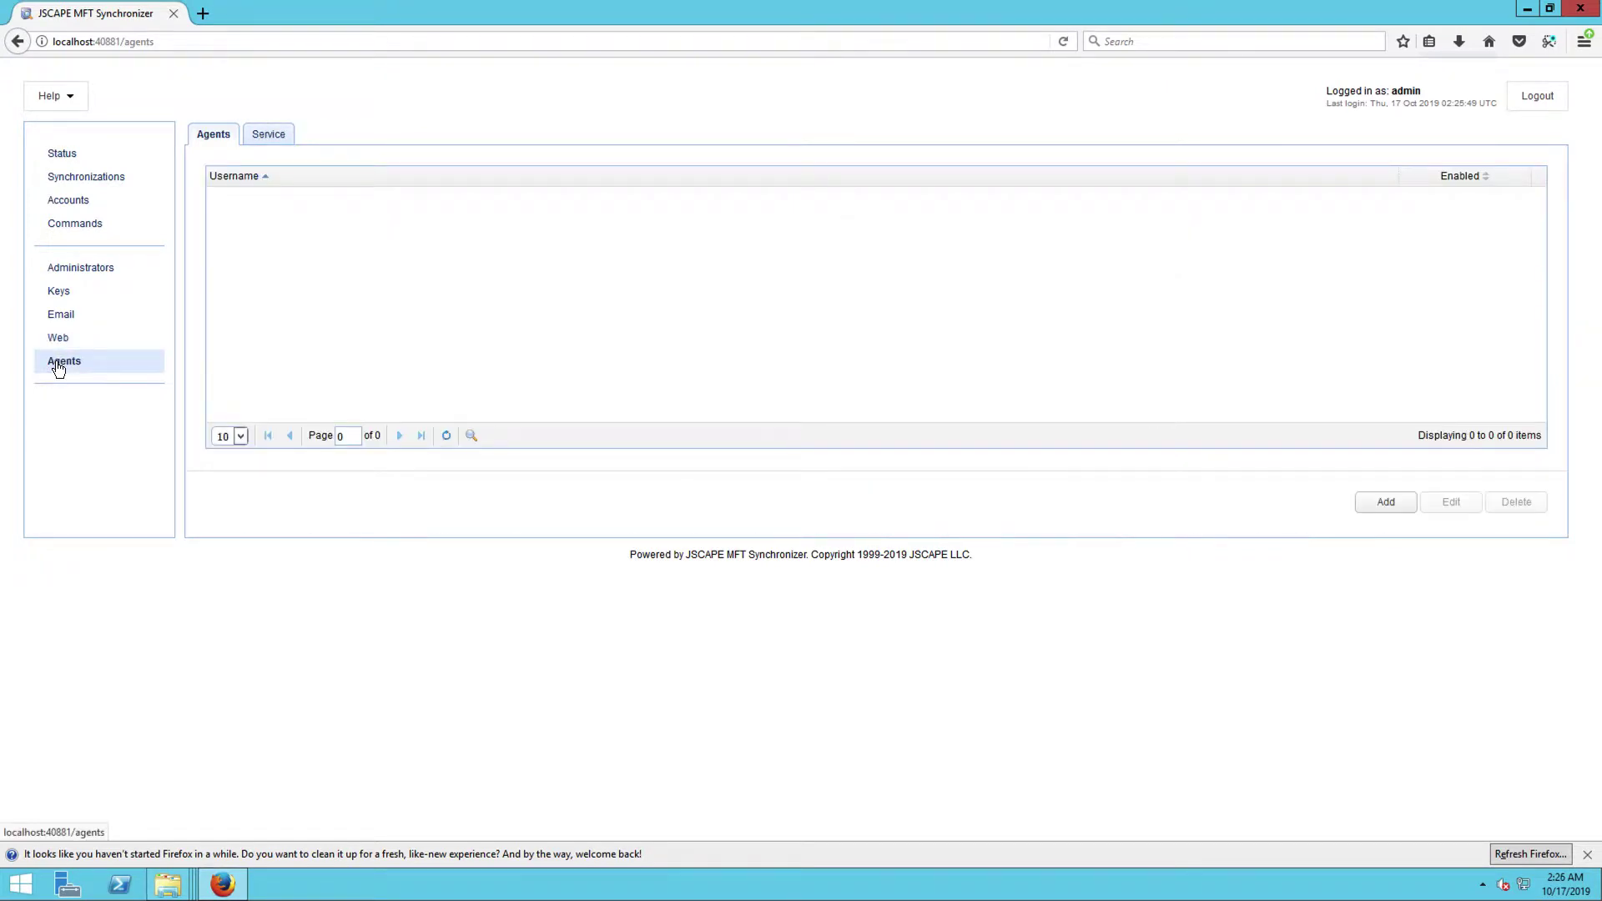
Add an enabled agent named agent1, entering and confirming its password.
left_click(1373, 505)
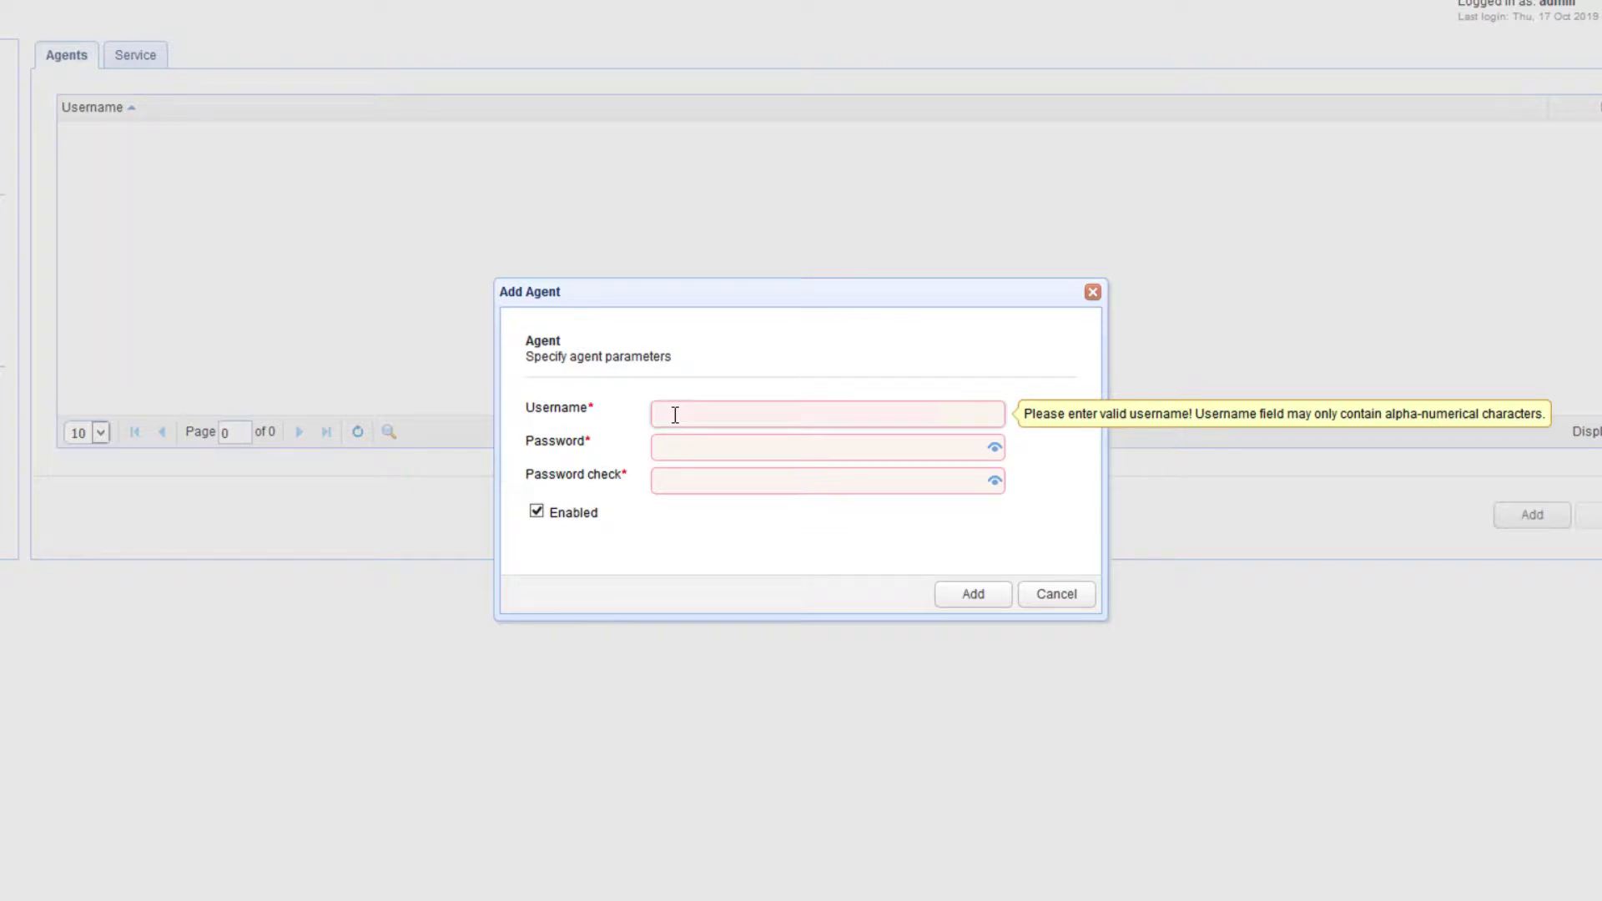
type("agent1")
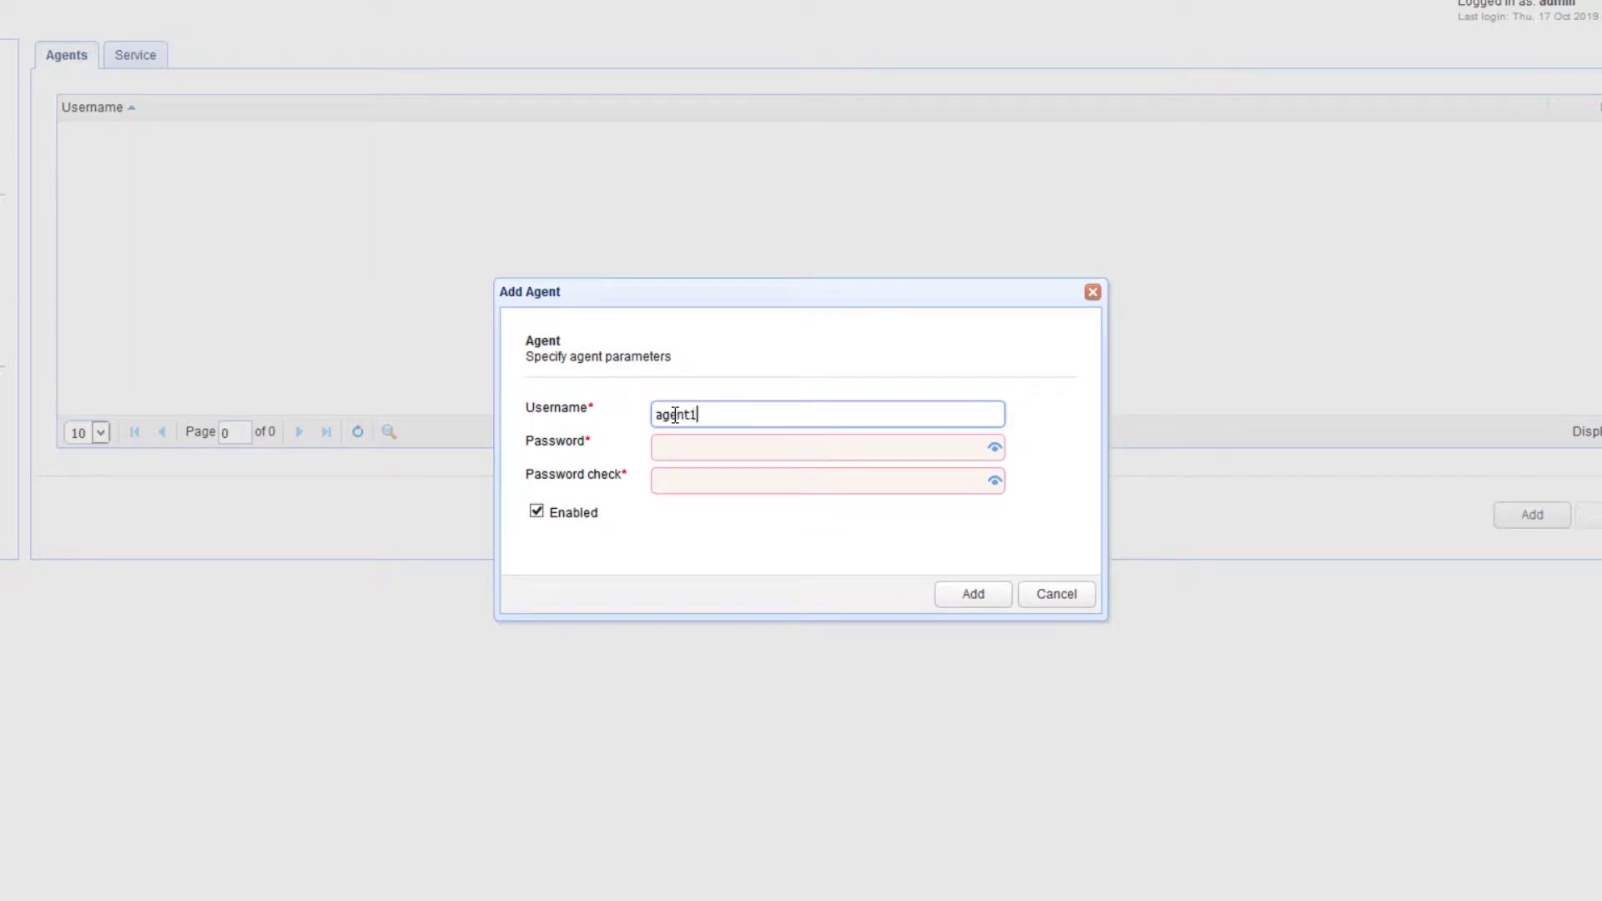
key("Tab")
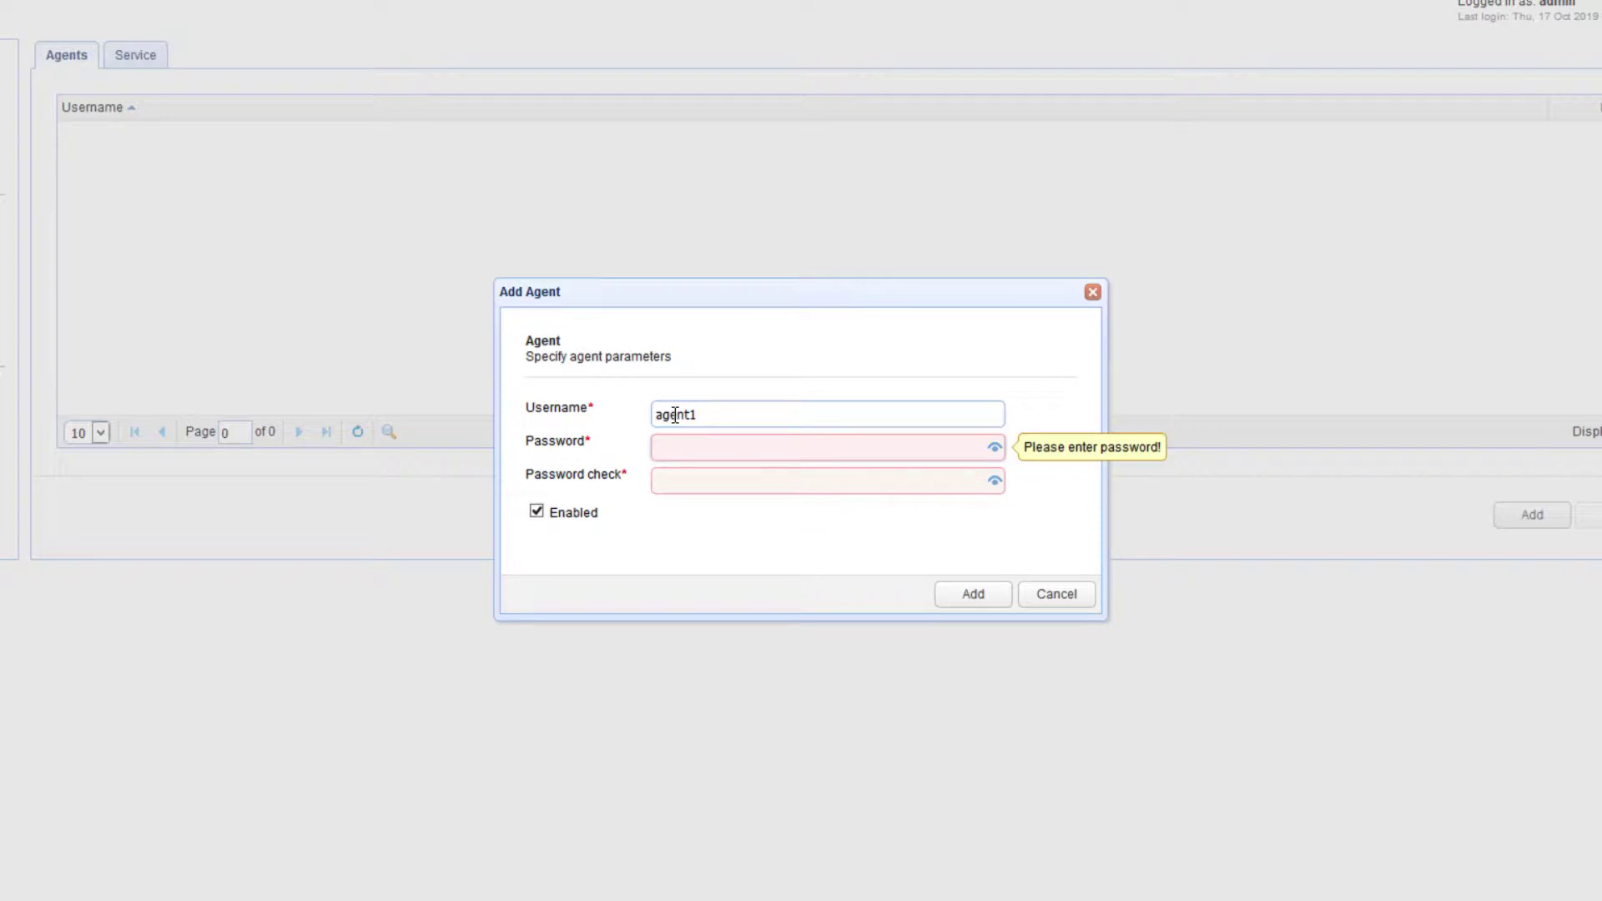
type("password")
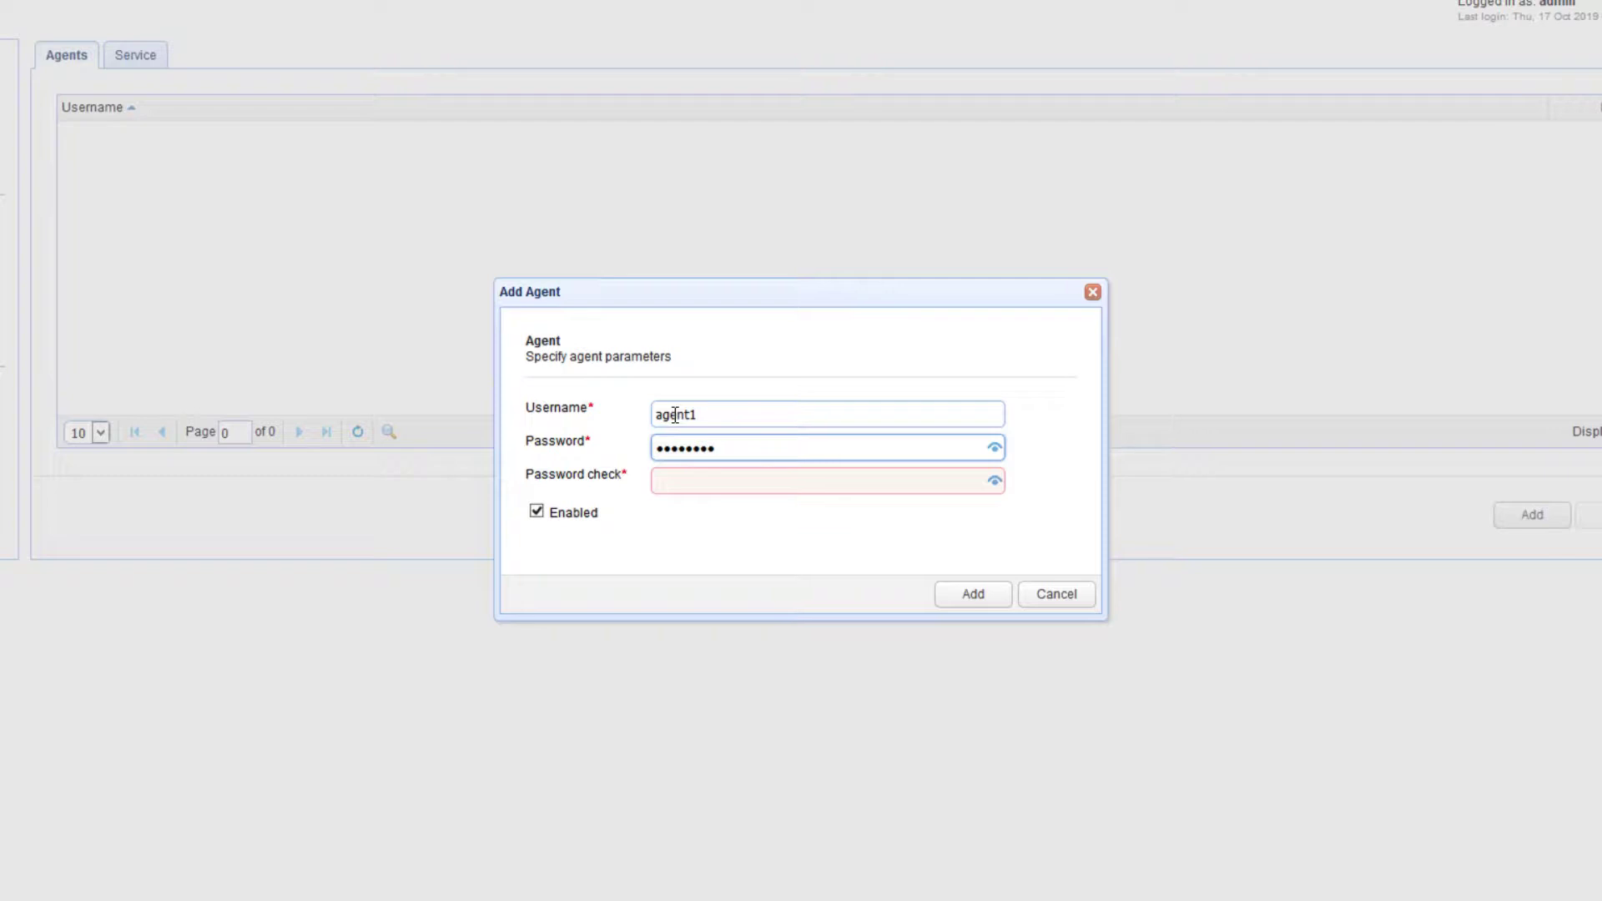
key("Tab")
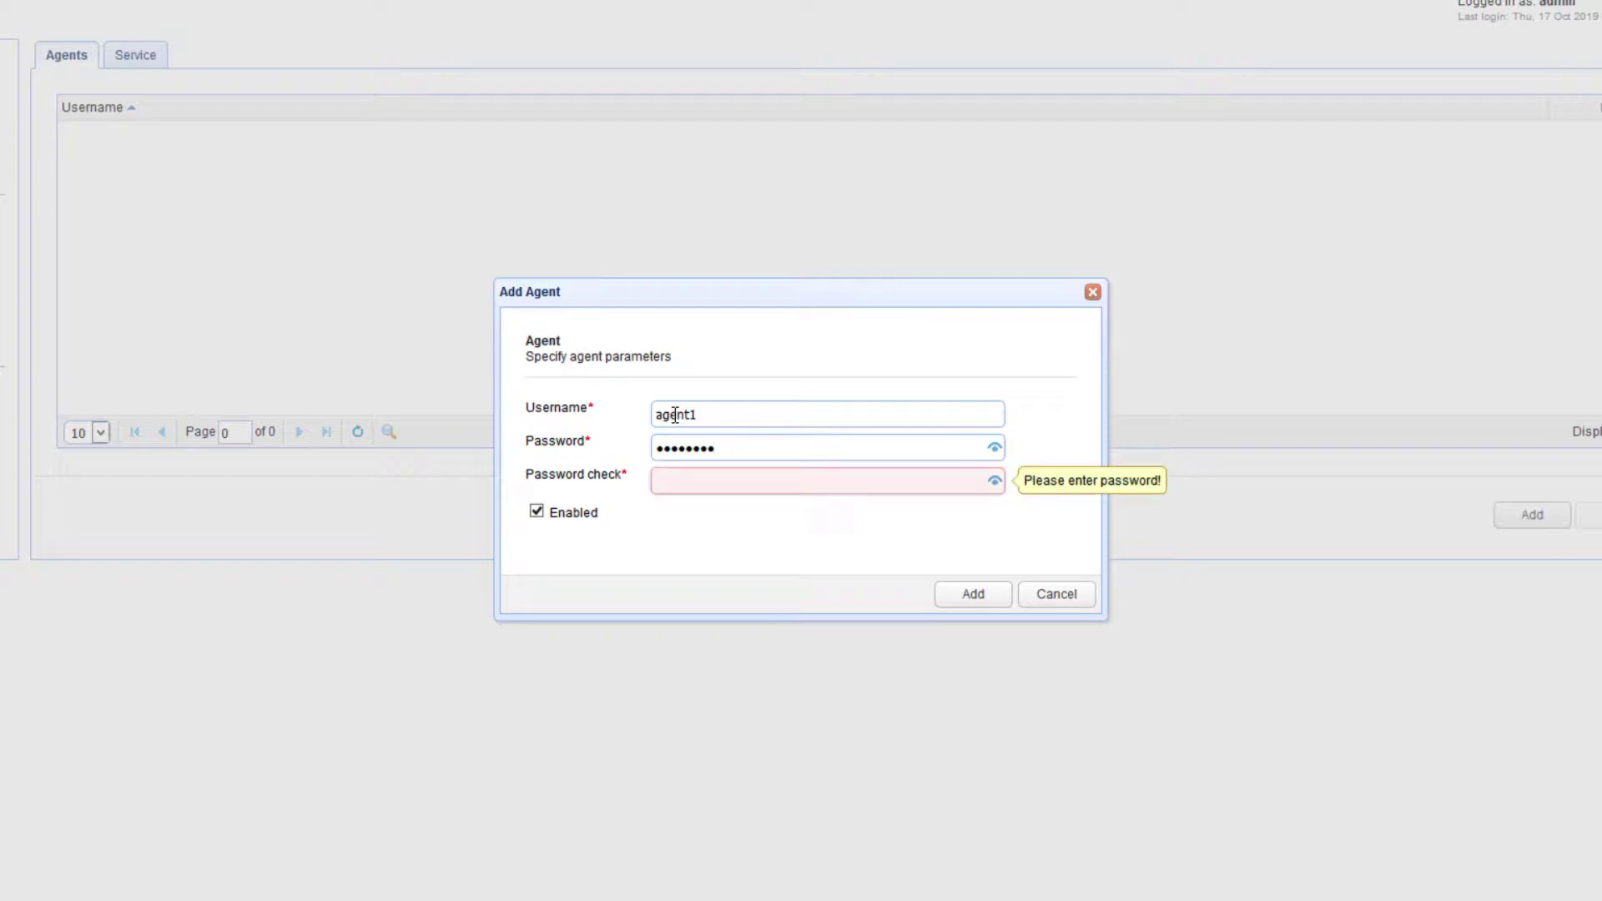
type("password")
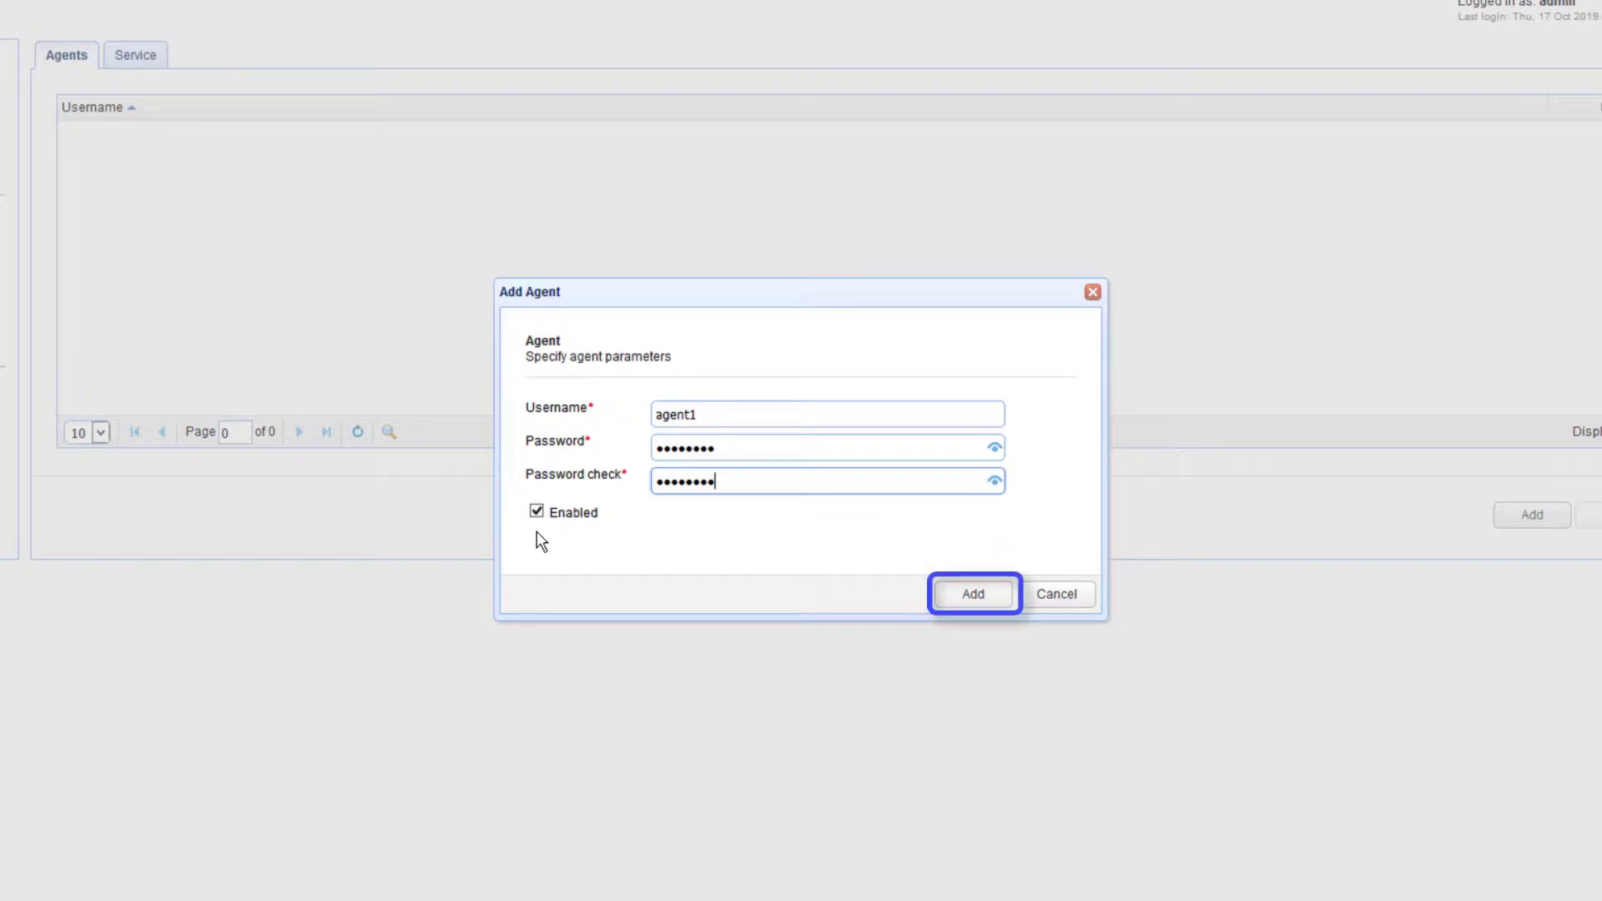
left_click(973, 595)
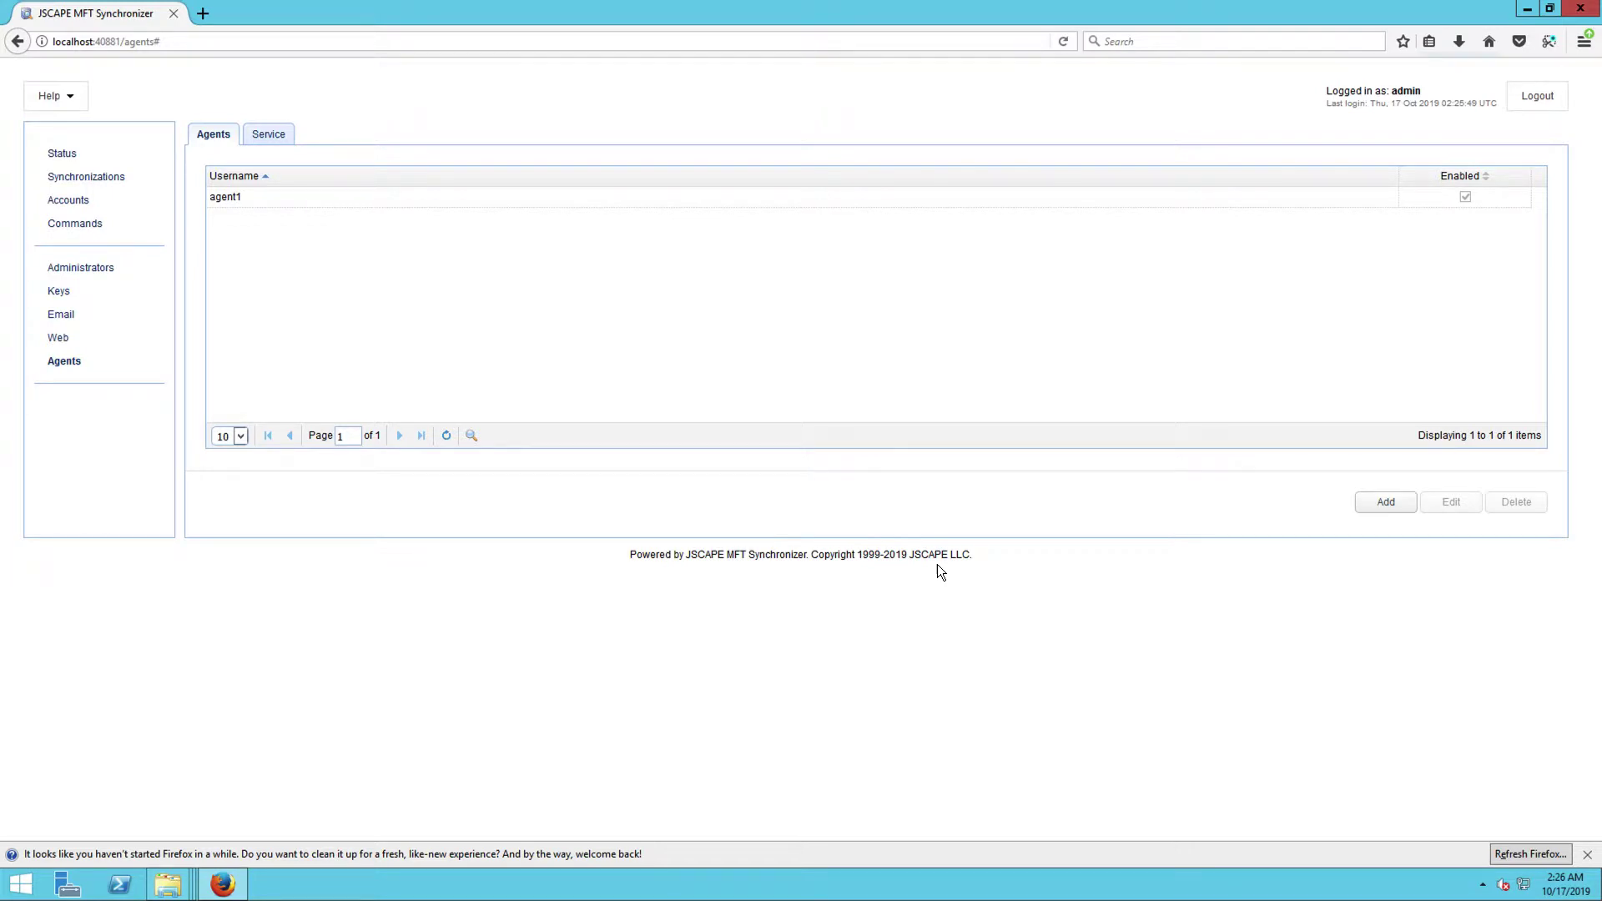
Edit the Service settings to listen on host 0.0.0.0, port 40025, with key example_rsa.
left_click(277, 132)
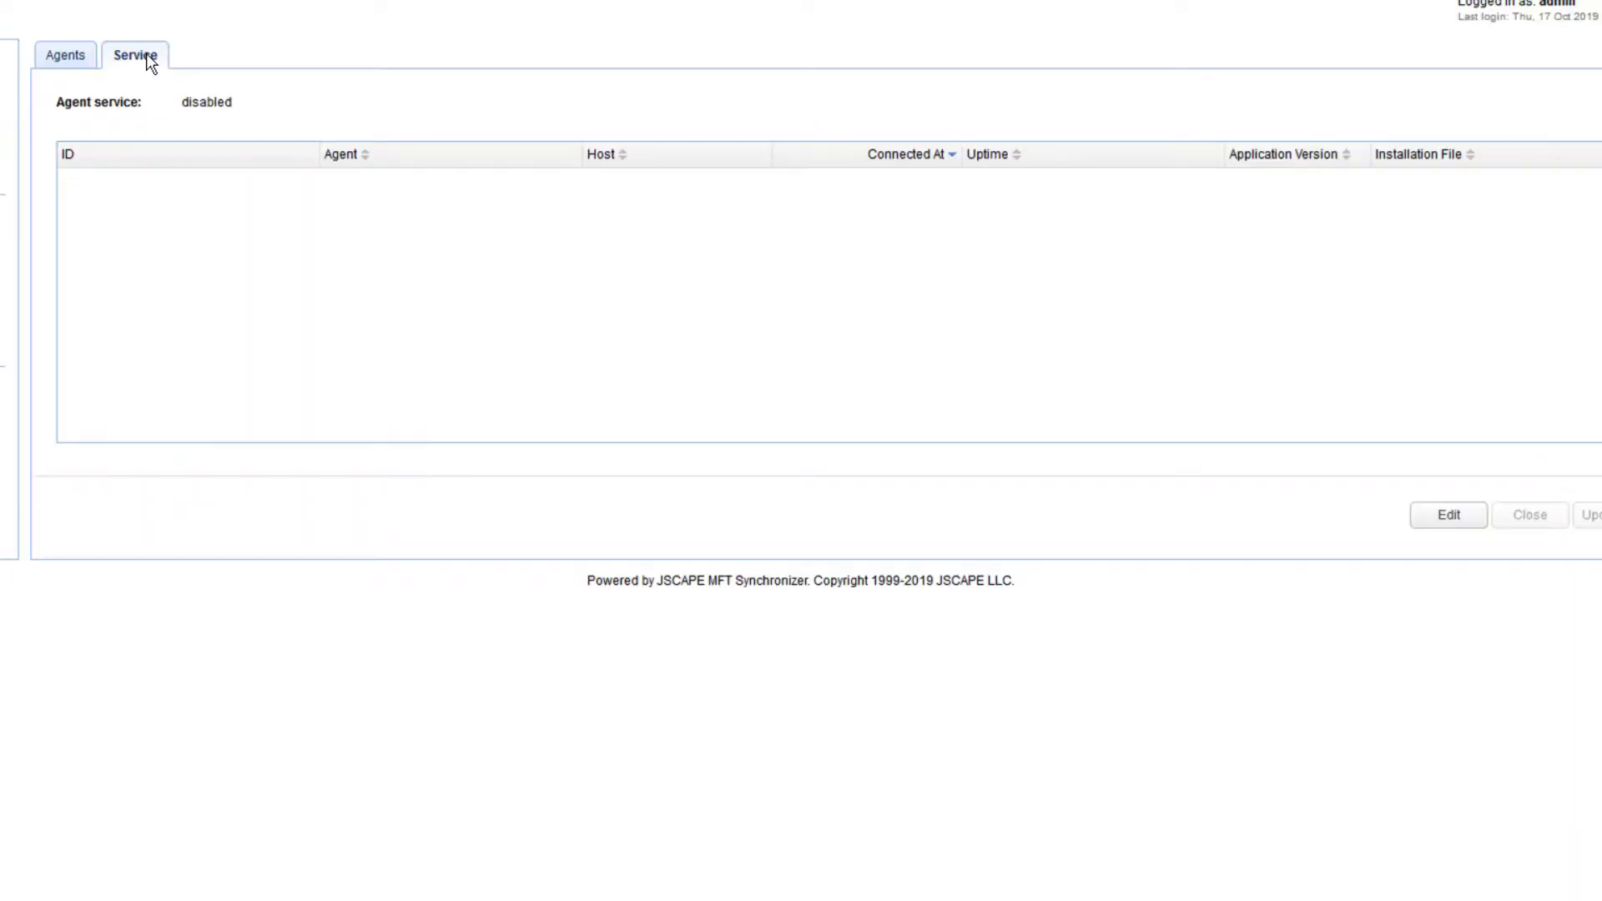
left_click(1448, 517)
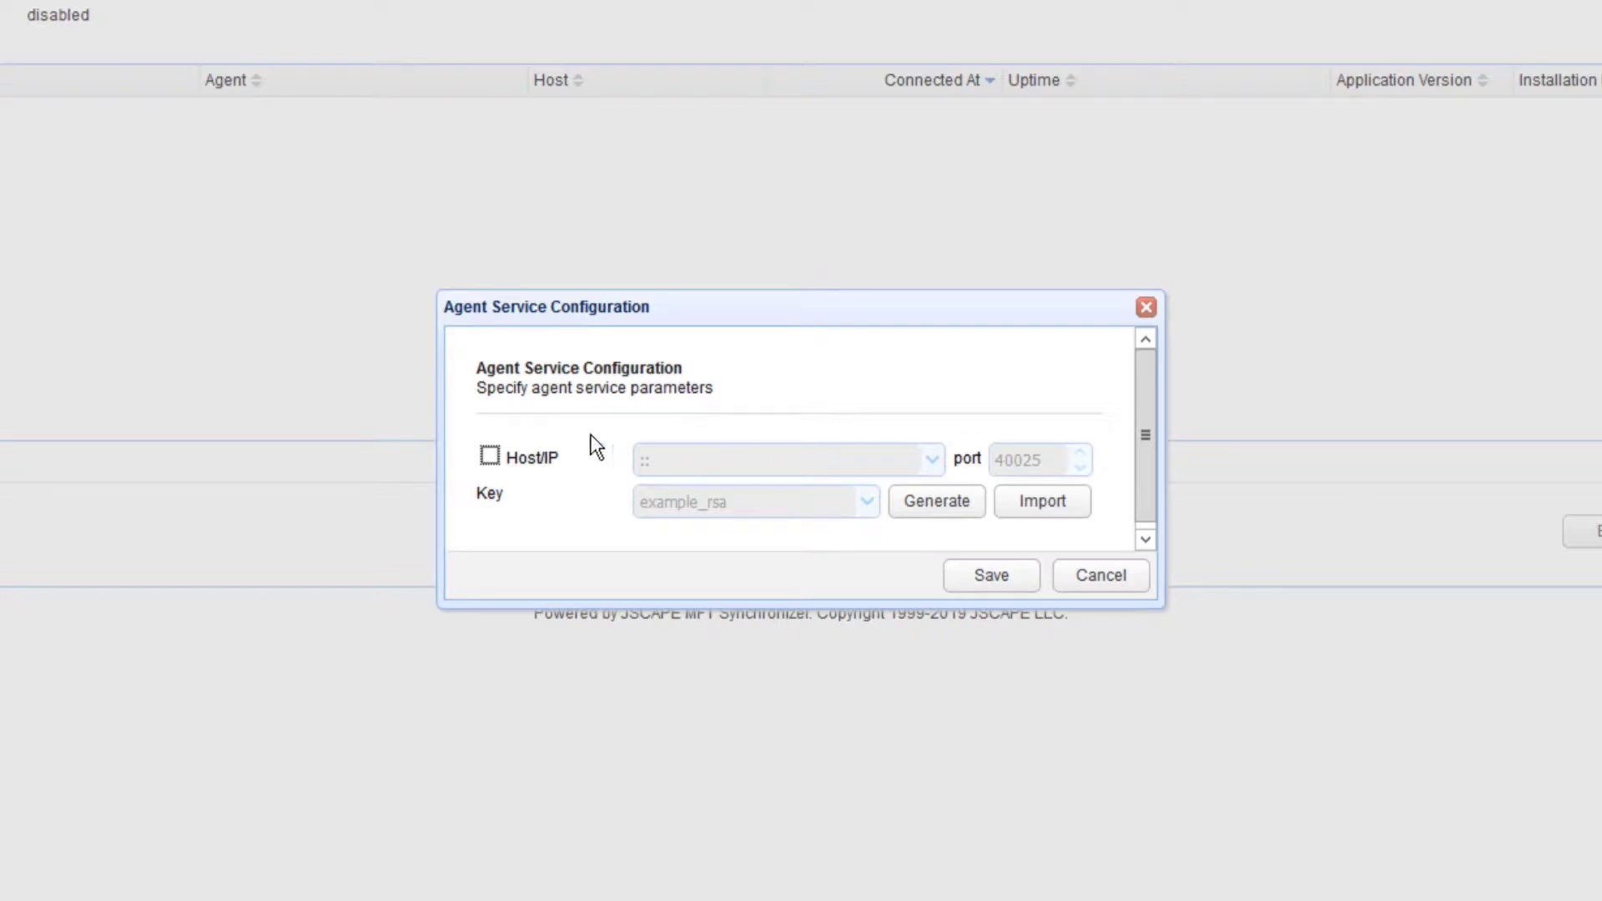
left_click(491, 457)
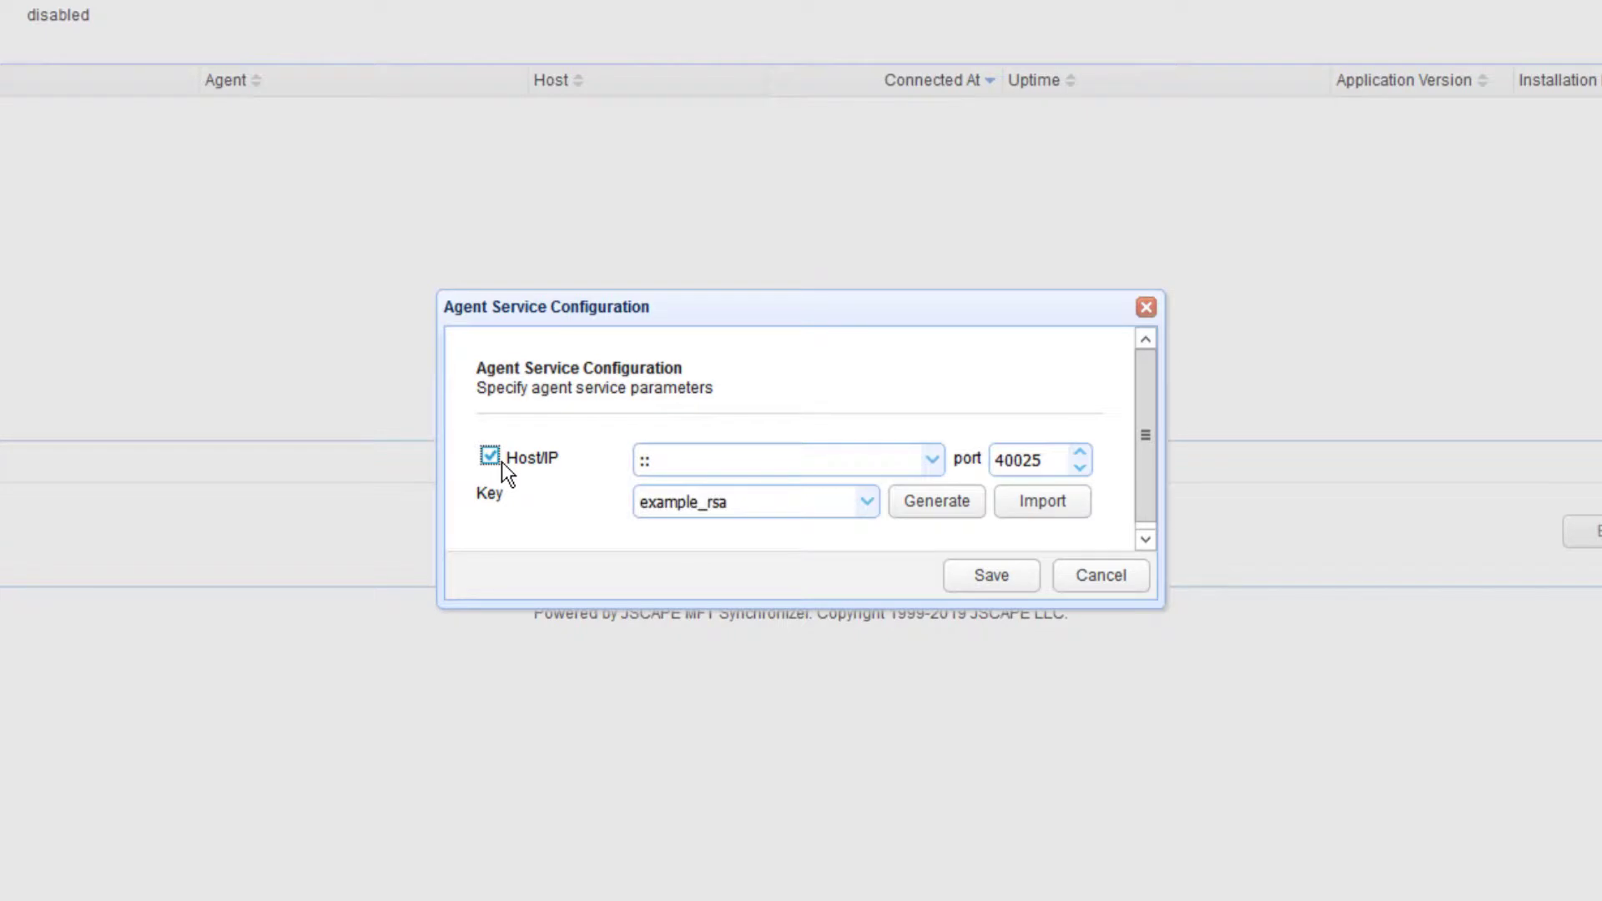
left_click(932, 461)
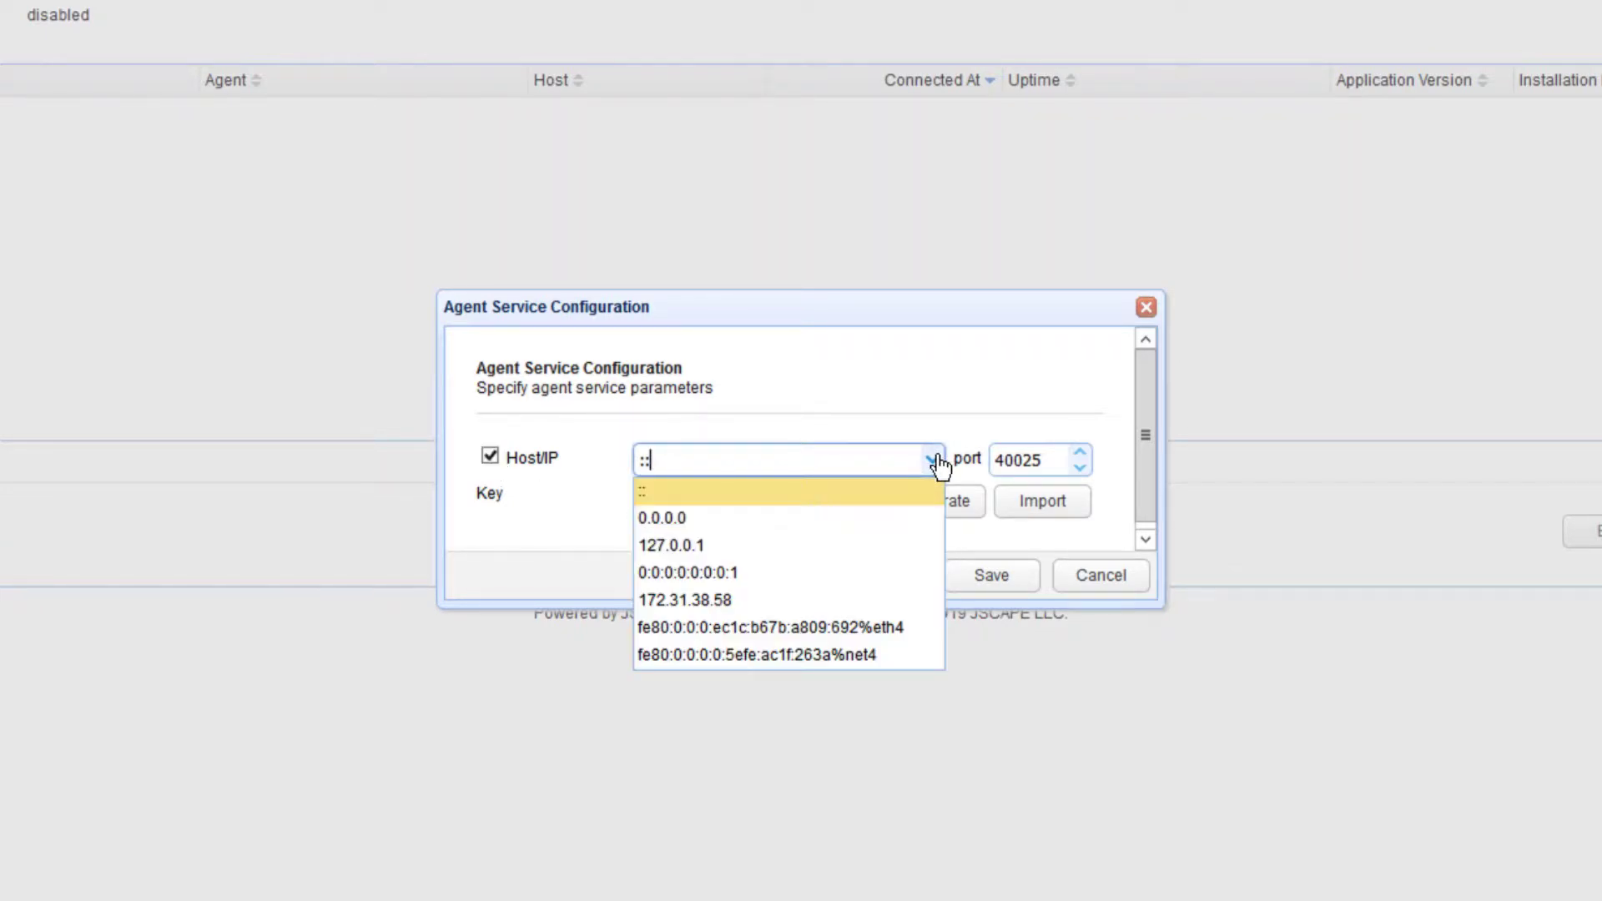
left_click(766, 519)
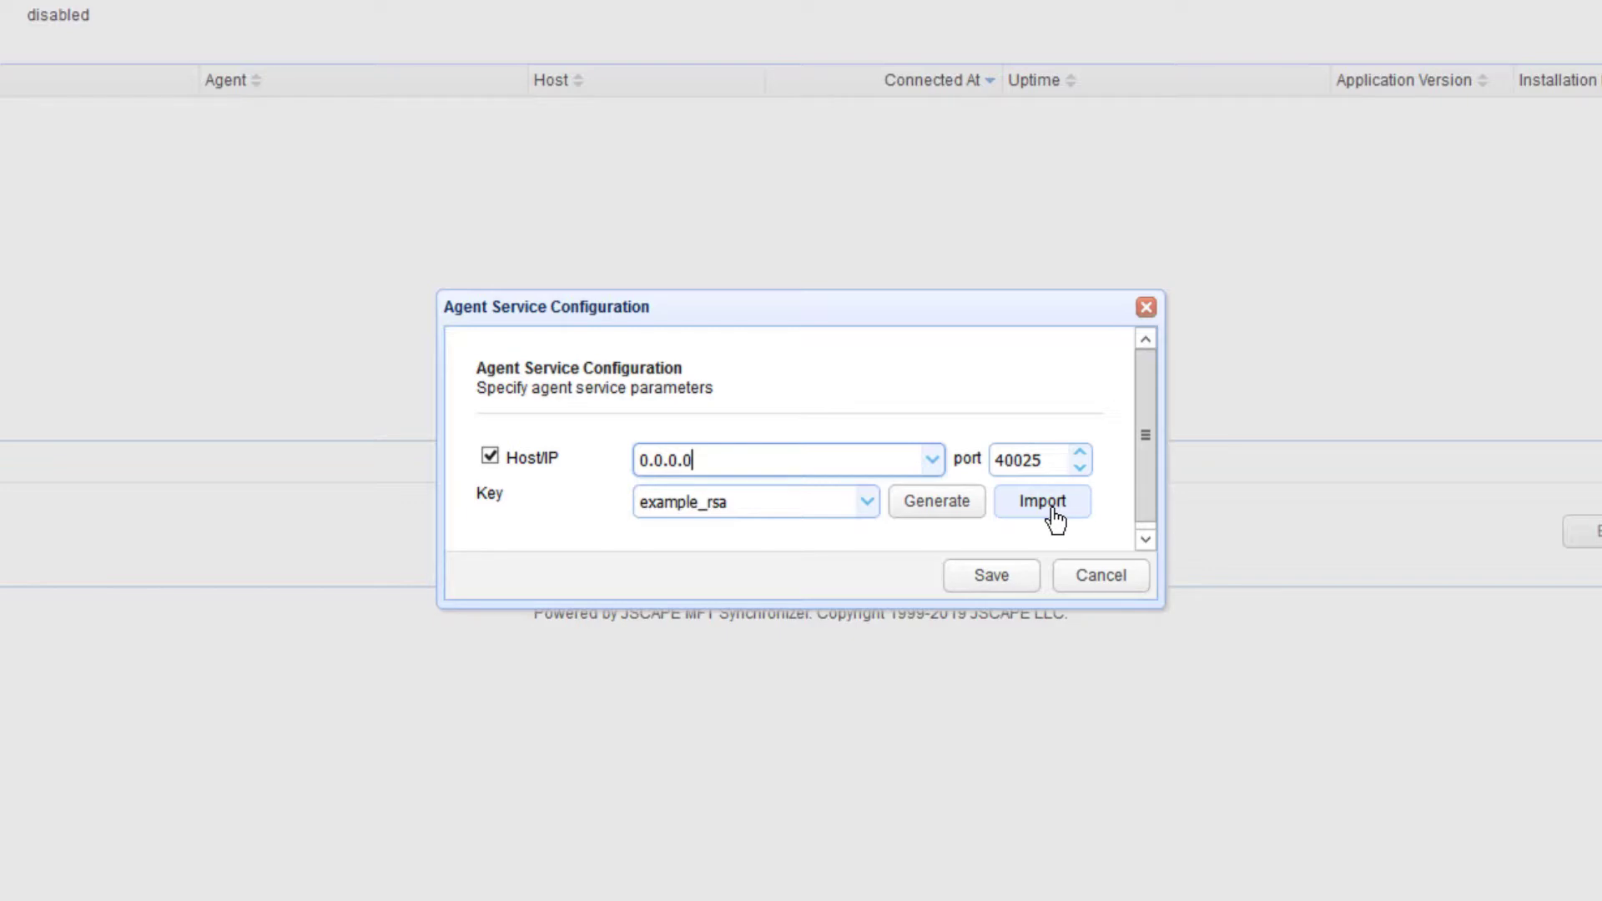
Save the agent service configuration for 0.0.0.0:40025 with key example_rsa.
left_click(984, 575)
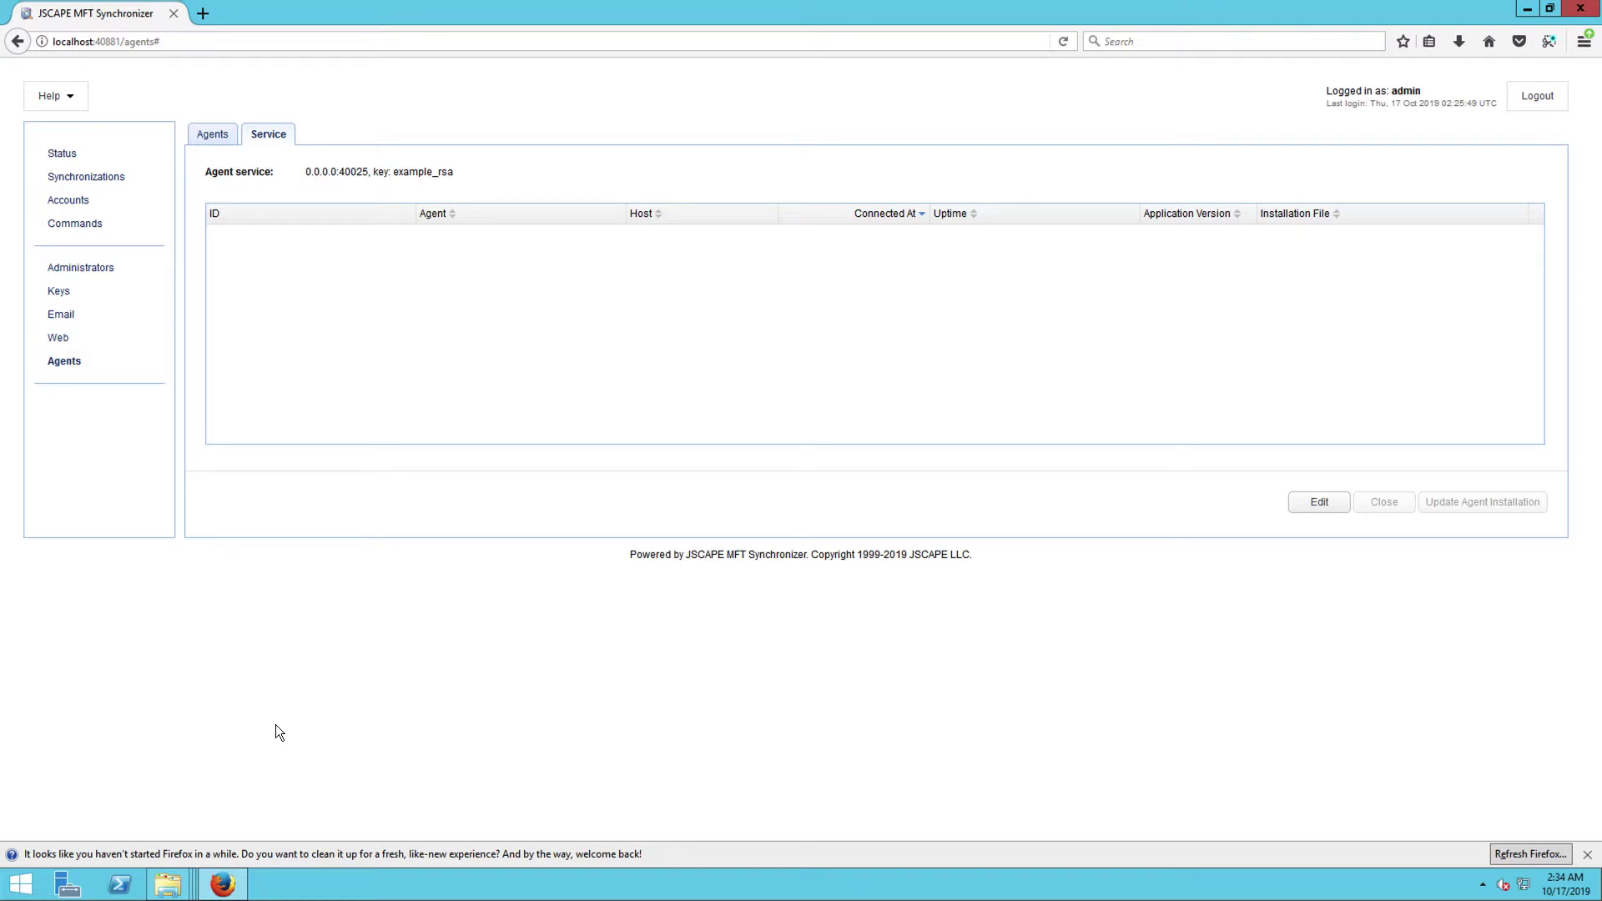
Run ipconfig in an administrator Command Prompt to find the machine's IPv4 address.
right_click(20, 894)
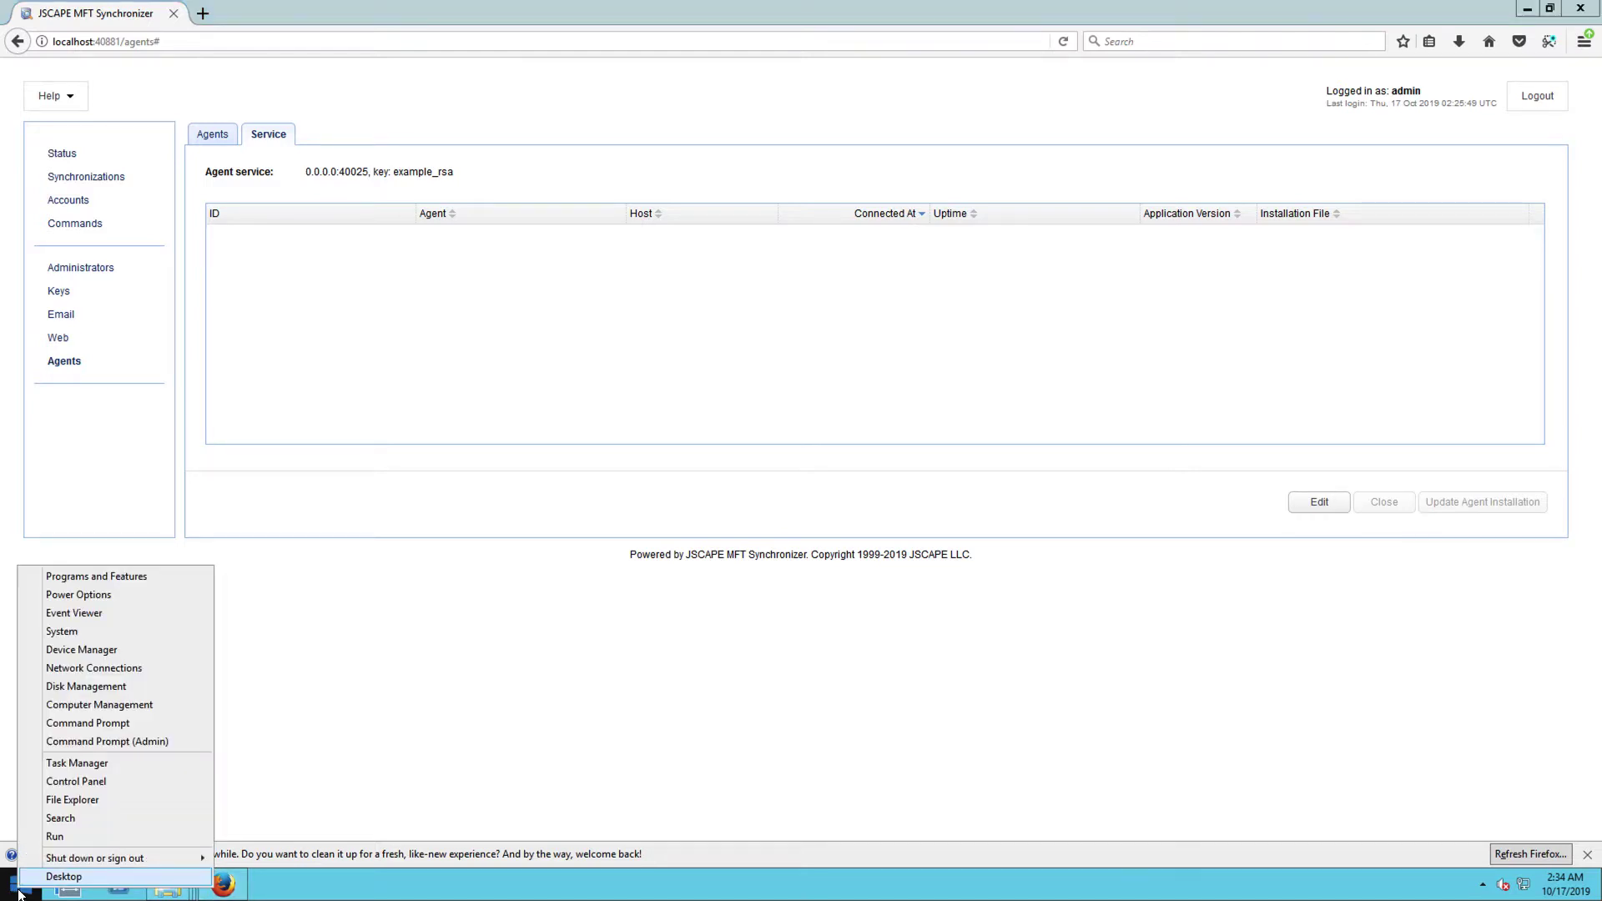
left_click(112, 723)
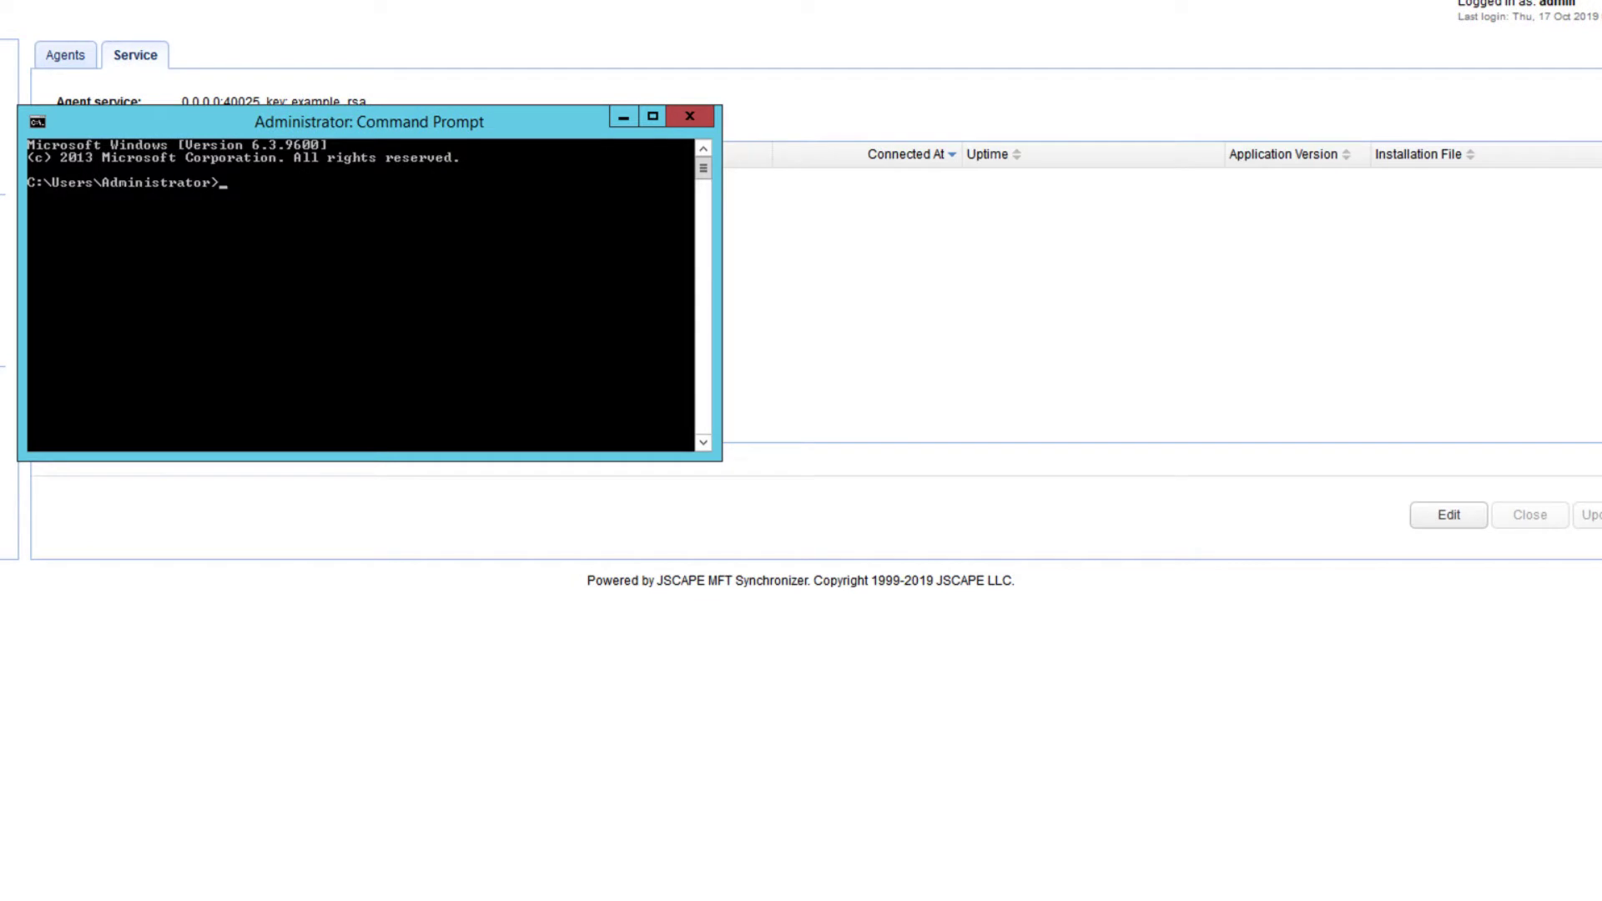
type("ipconfig")
key("Return")
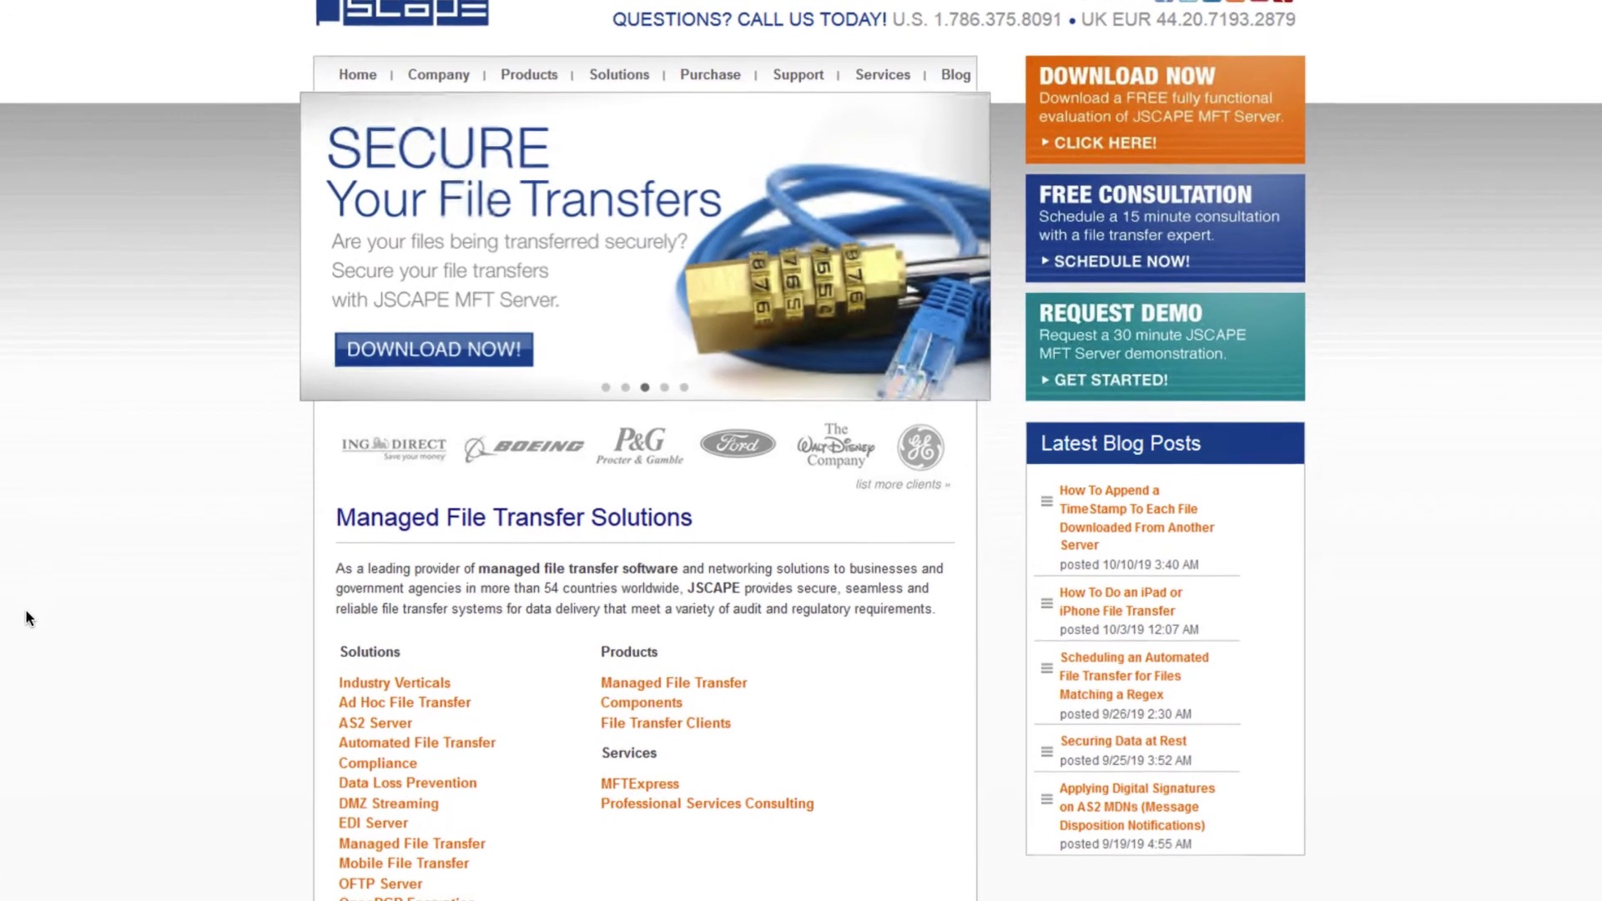
Go to the JSCAPE Products page from the site navigation bar.
mouse_move(518, 73)
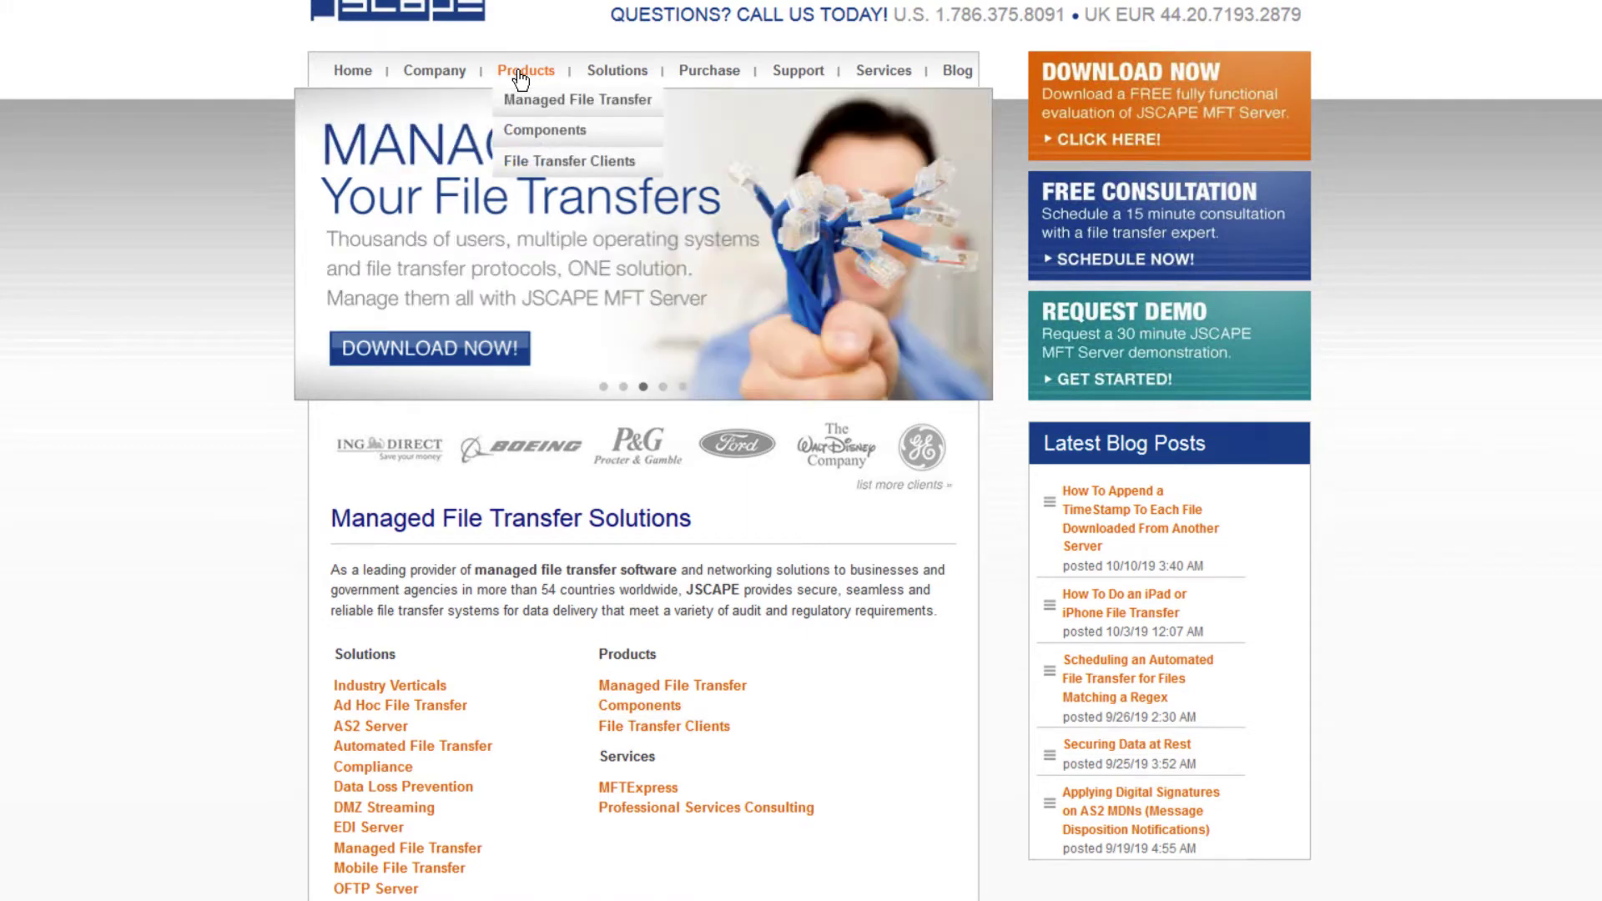
left_click(518, 74)
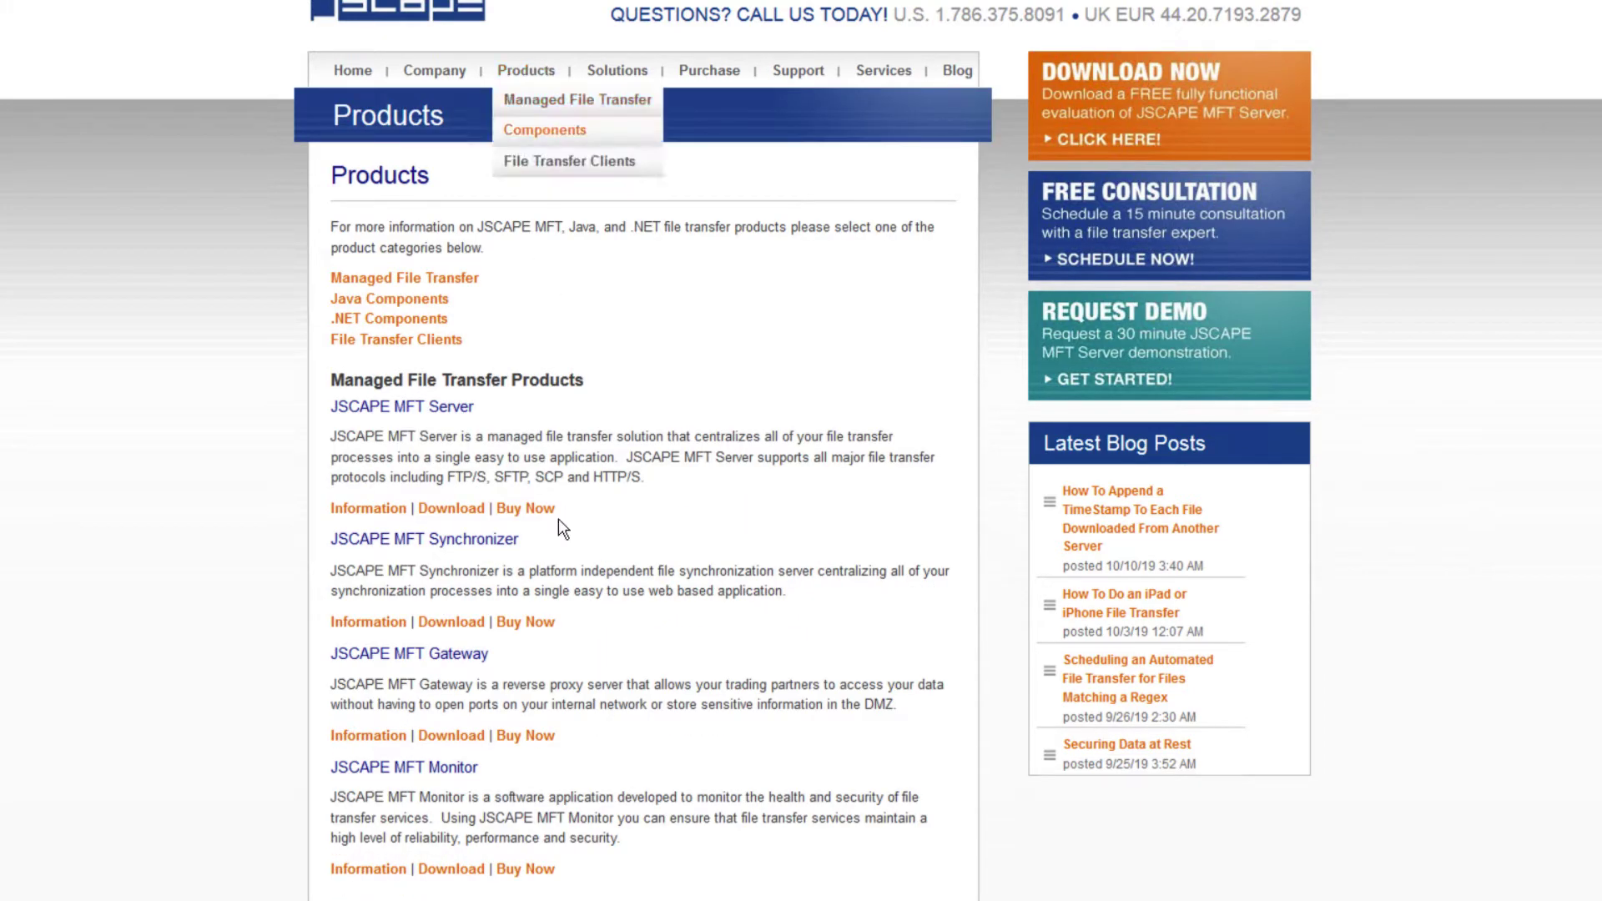
Fill in the contact fields of the MFT Synchronizer download form and submit it.
left_click(452, 624)
left_click(1109, 157)
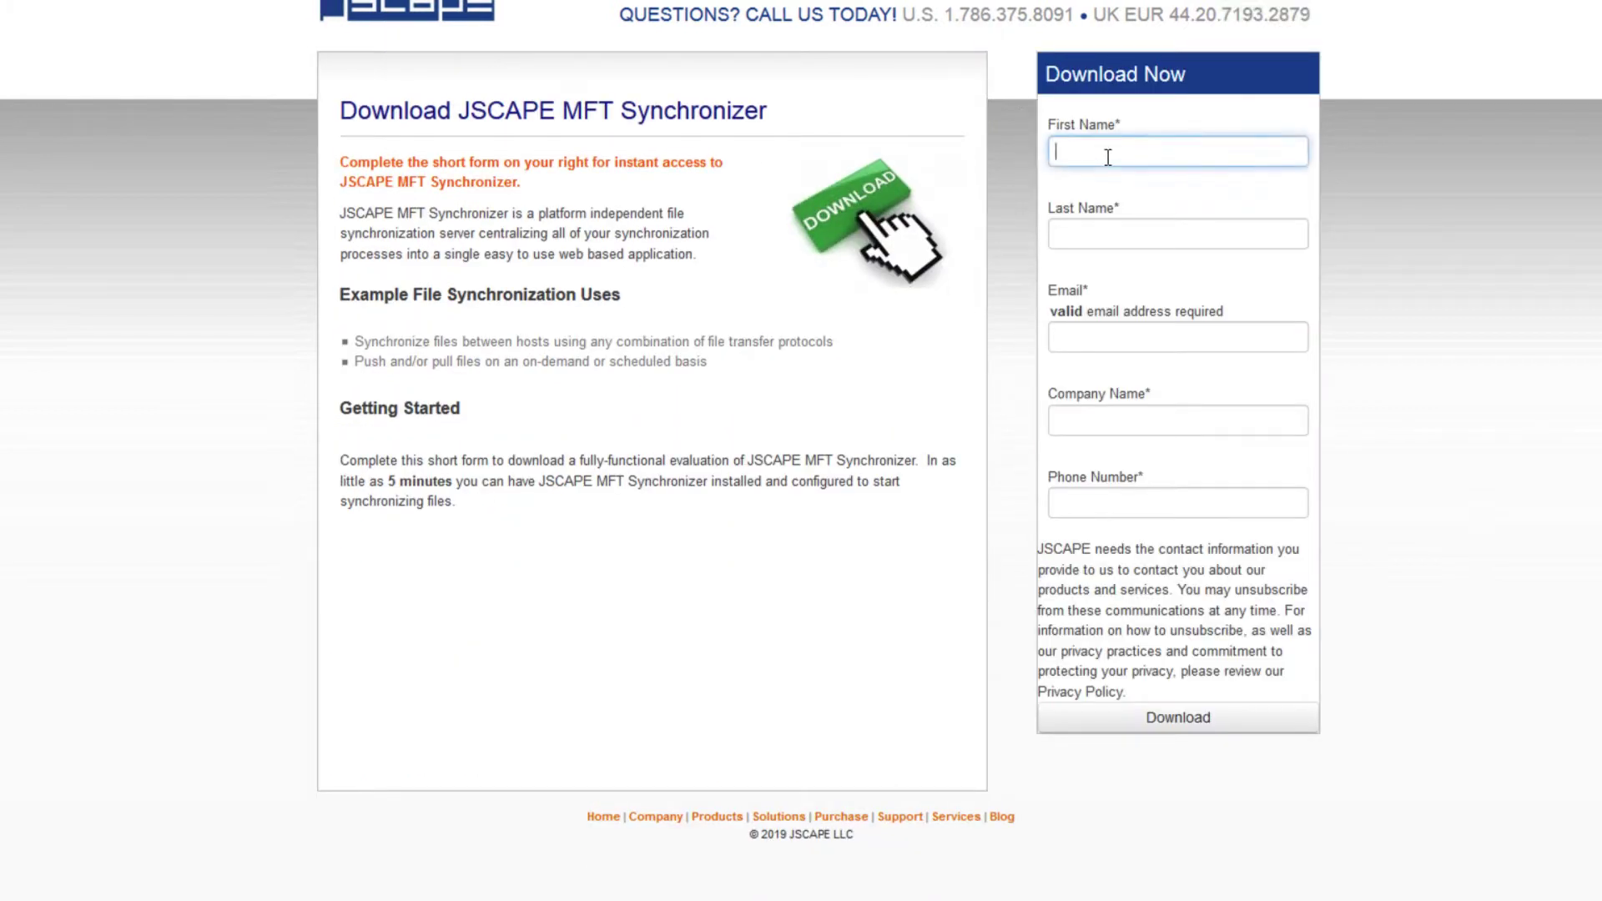
type("J")
key("Tab")
type("V")
key("Tab")
type("j")
key("Tab")
type("J")
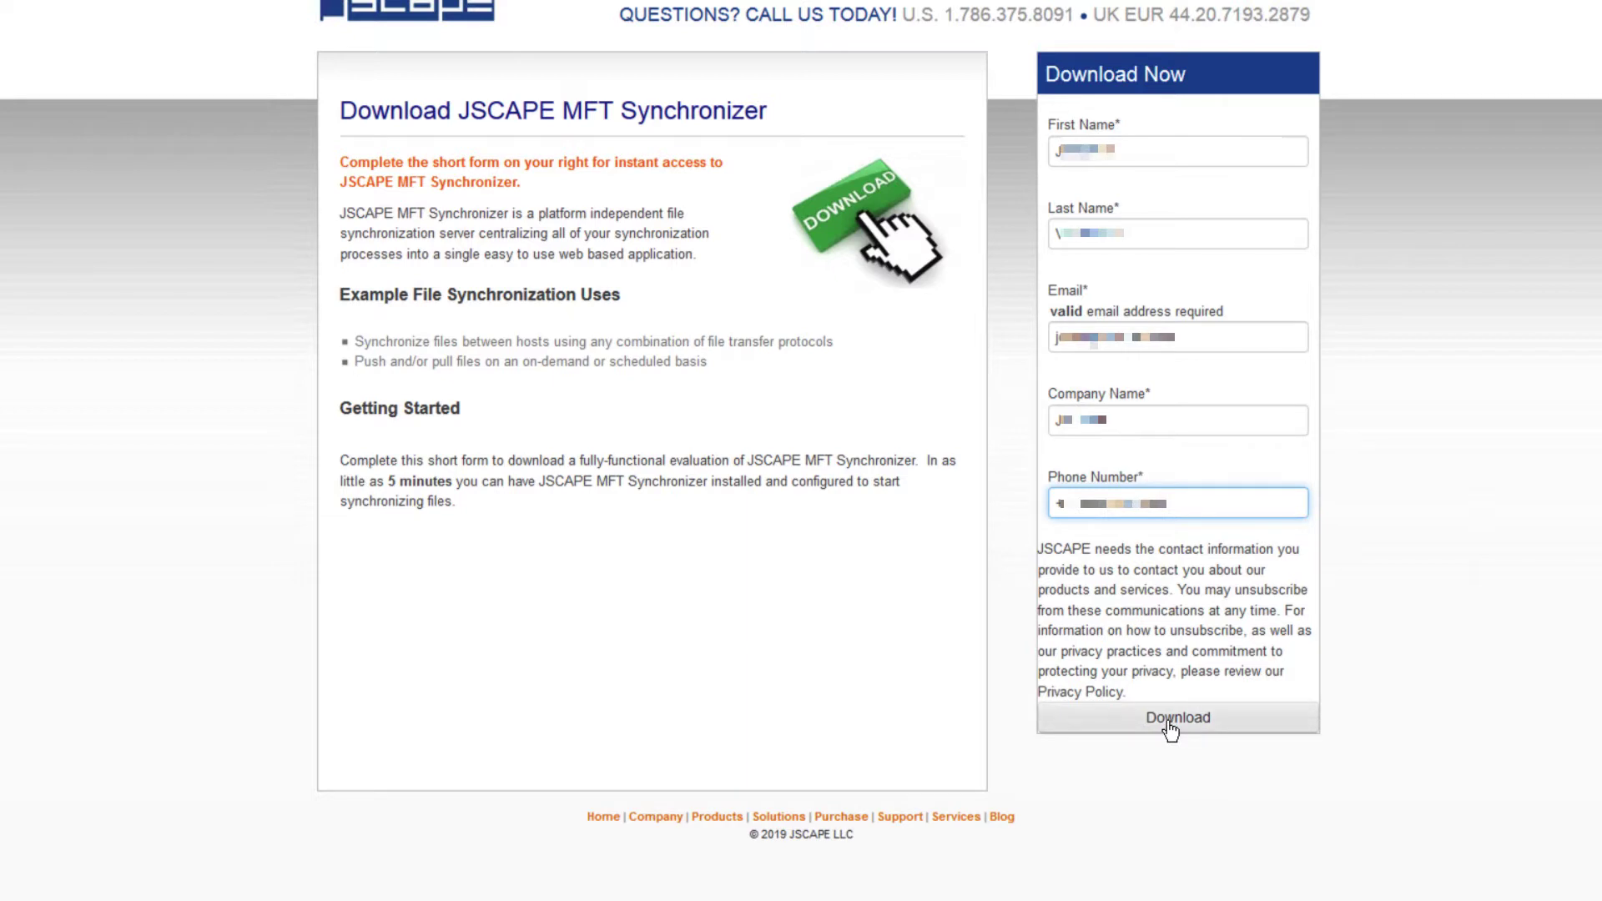
left_click(1170, 724)
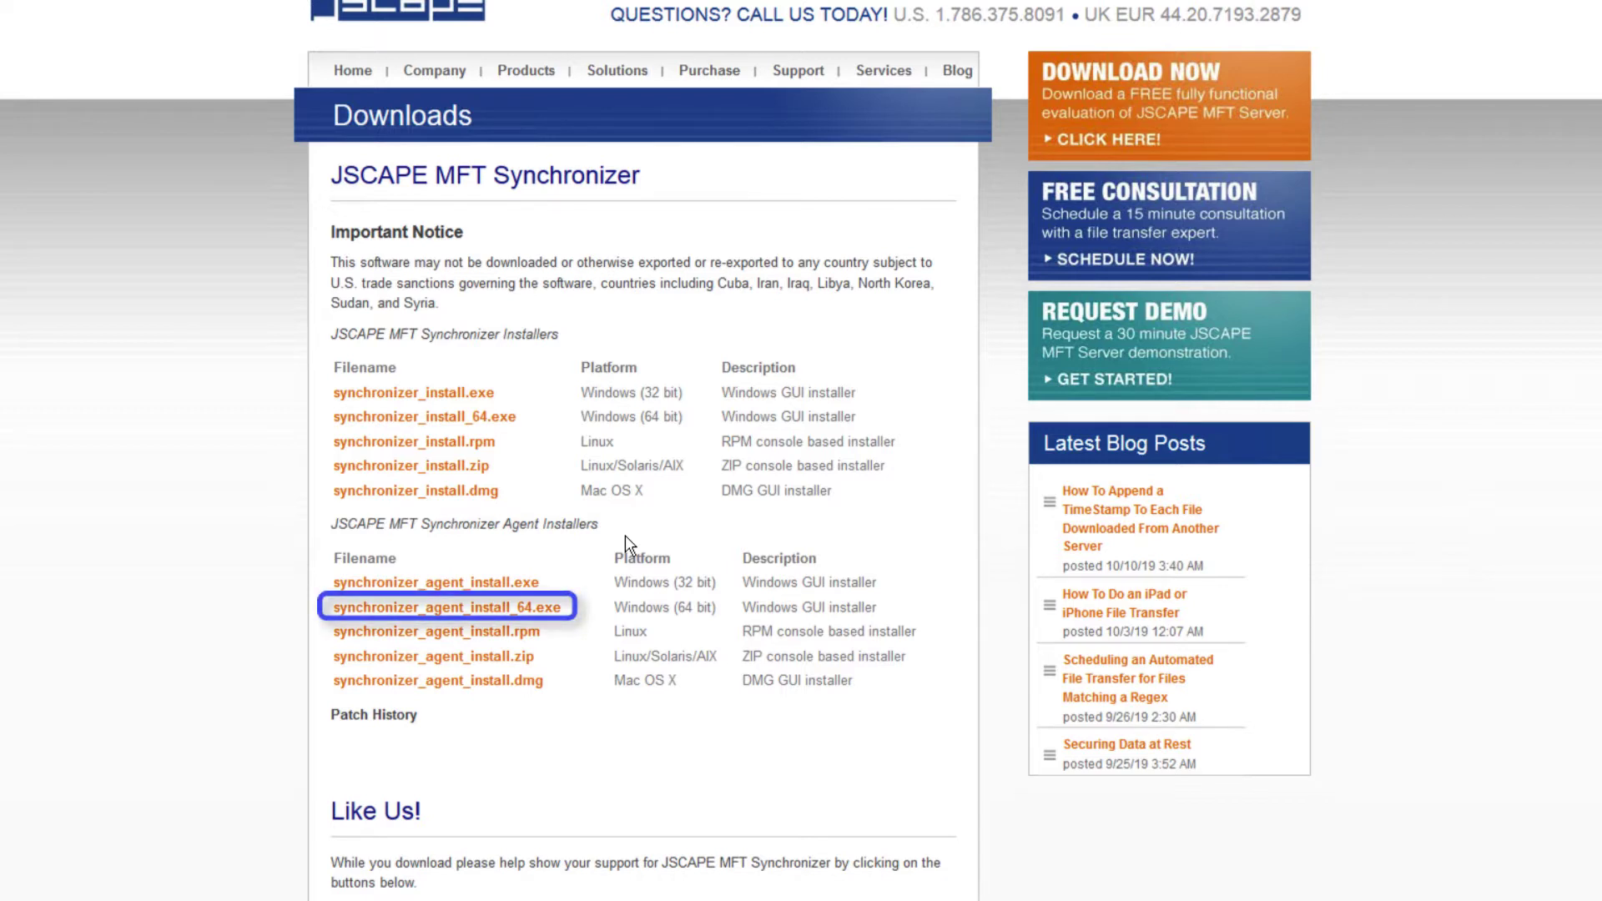
Save synchronizer_agent_install_64.exe and launch it from the Downloads folder.
left_click(554, 617)
left_click(645, 329)
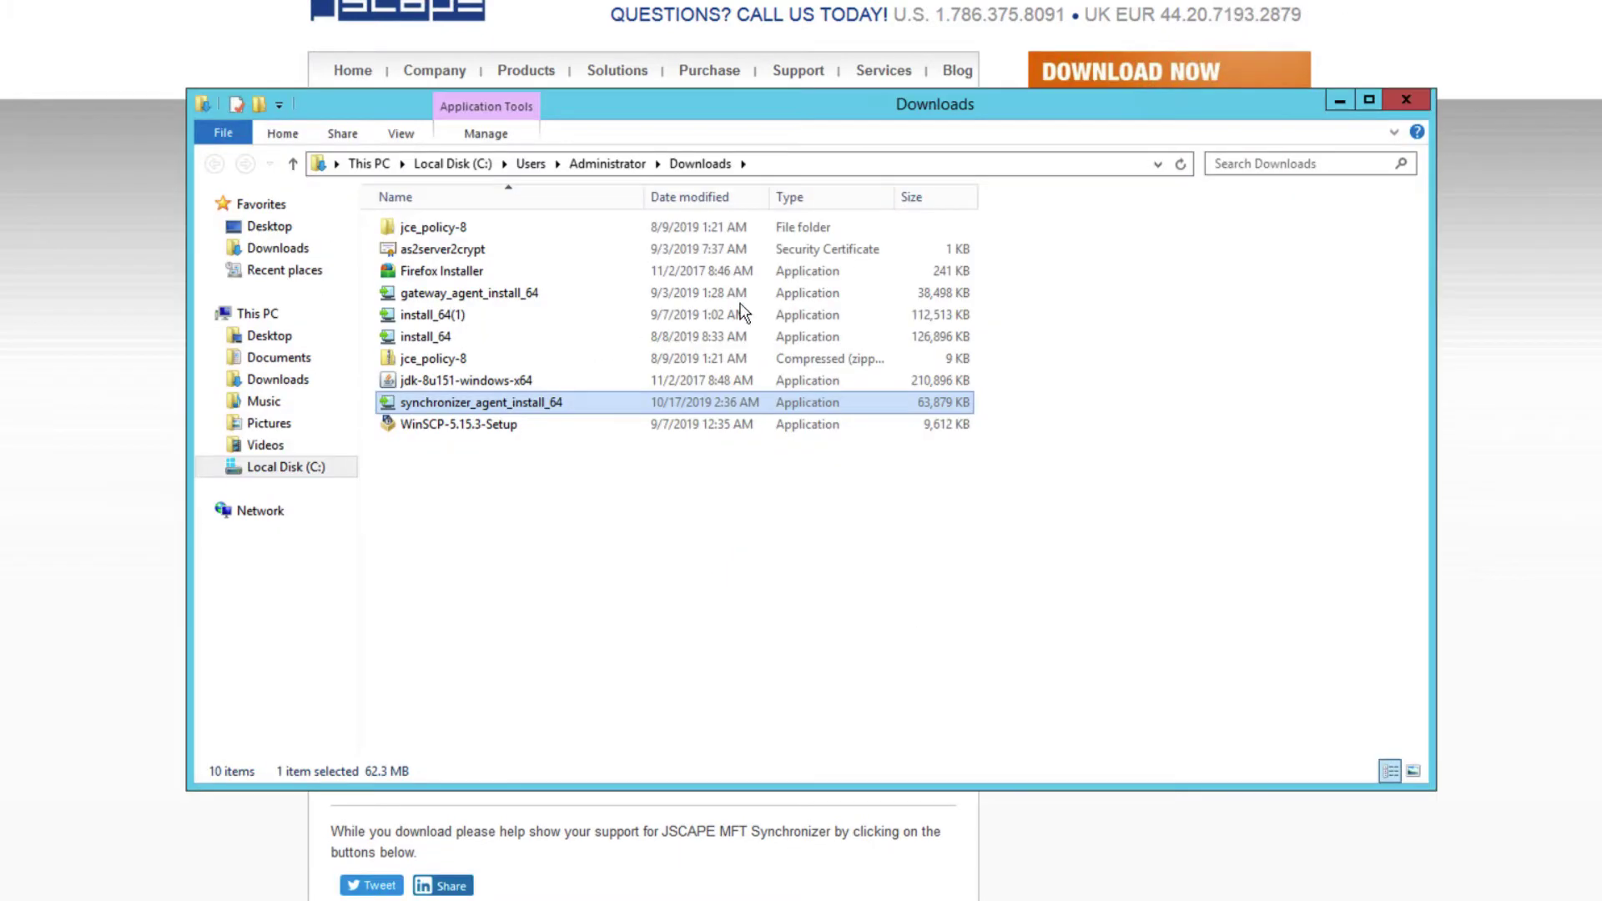
double_click(388, 400)
left_click(959, 459)
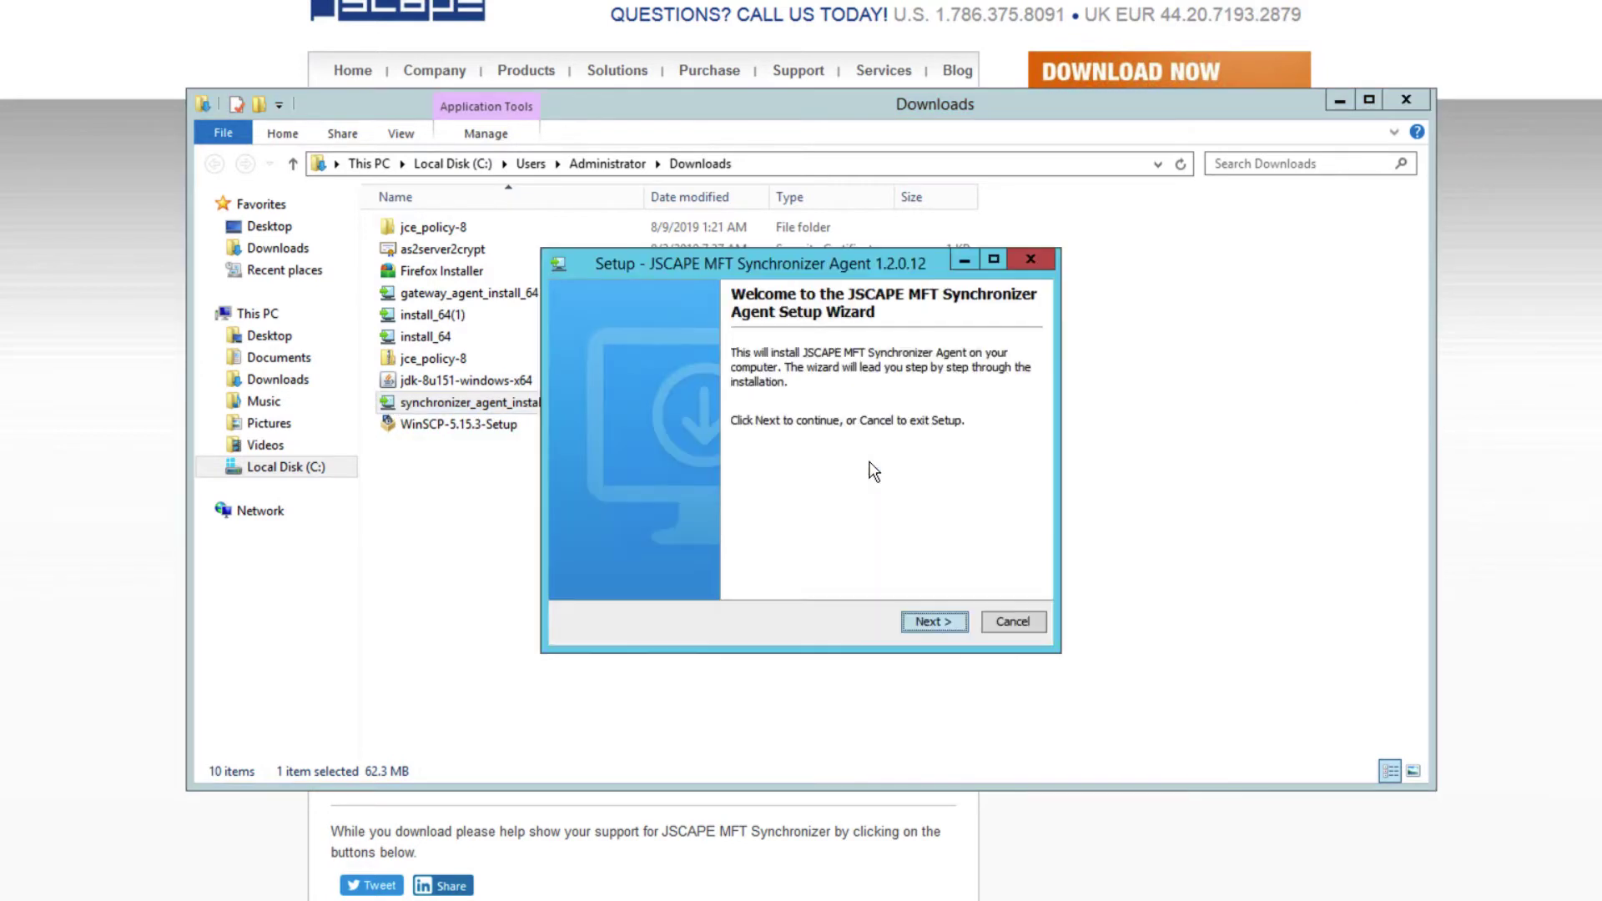
Accept the license and keep the default install directory and Start Menu folder.
left_click(934, 622)
left_click(576, 548)
left_click(935, 621)
left_click(934, 621)
left_click(934, 622)
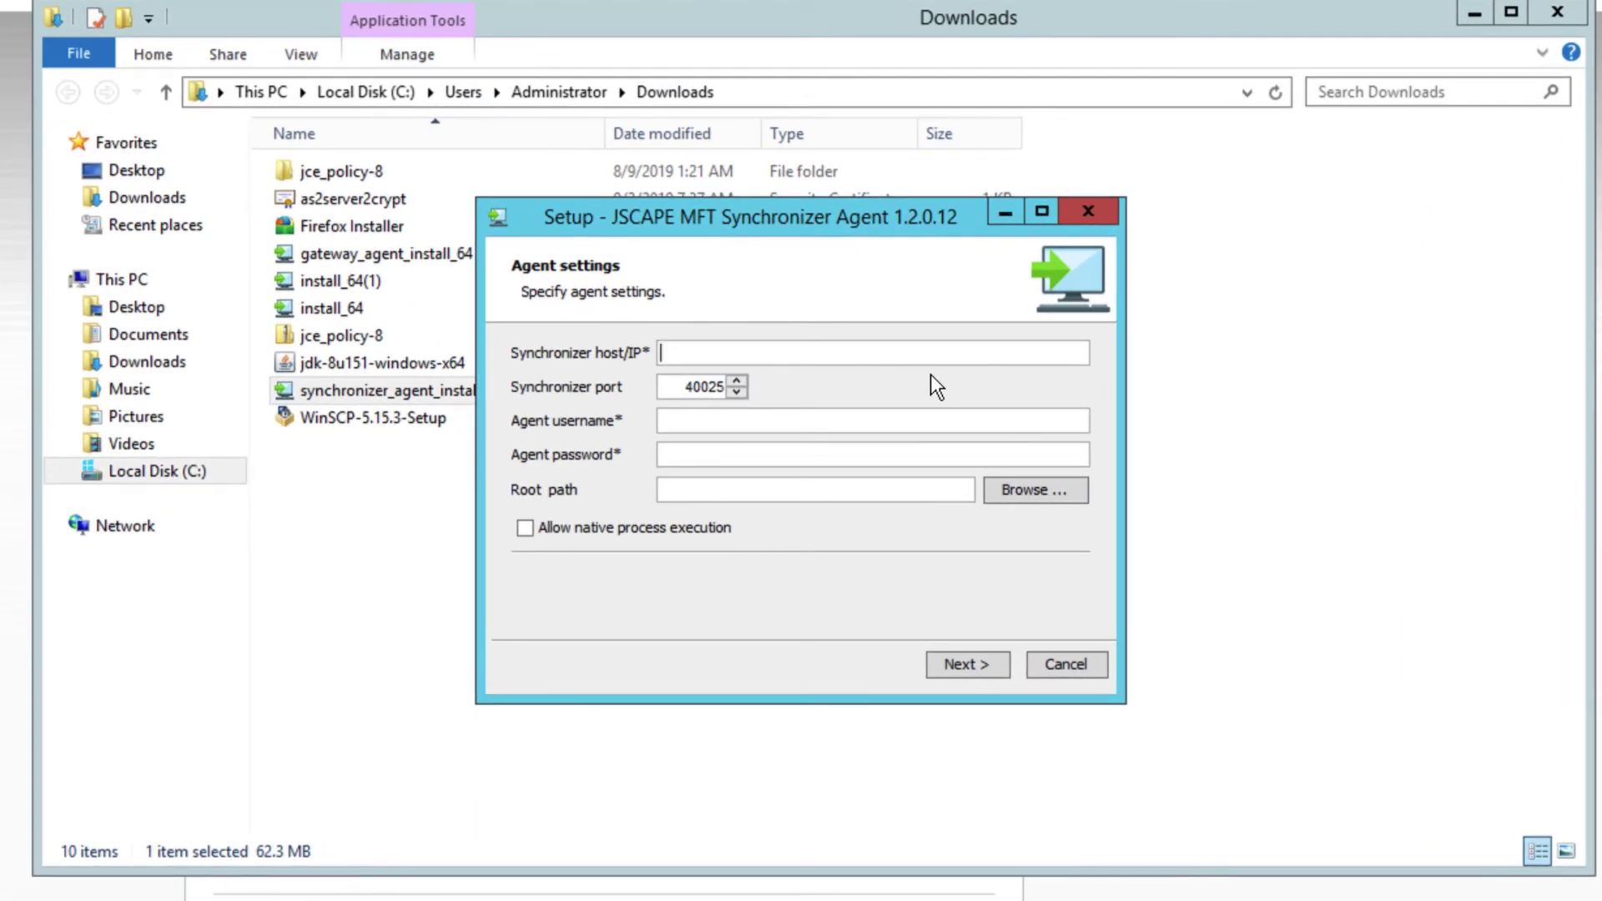
Enter Synchronizer host 172.31.38.58, agent username agent1 and the agent password.
type("172.31.38.58")
left_click(792, 426)
type("agent1")
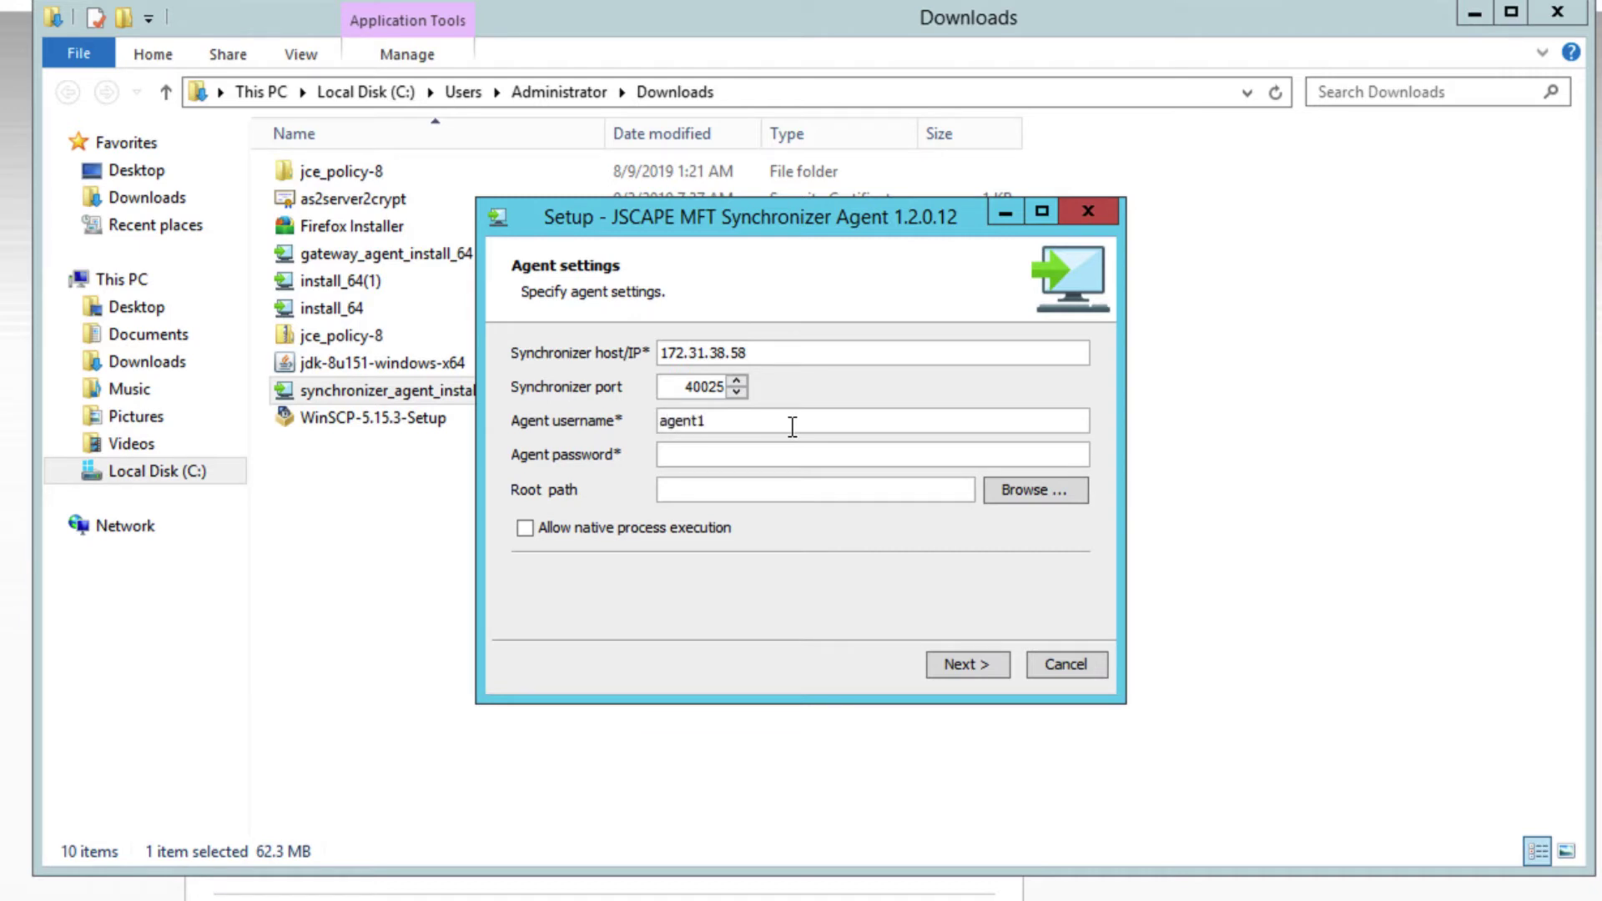
key("Tab")
type("password")
Create a new folder forsync on drive C: and select it as the root path.
left_click(1028, 486)
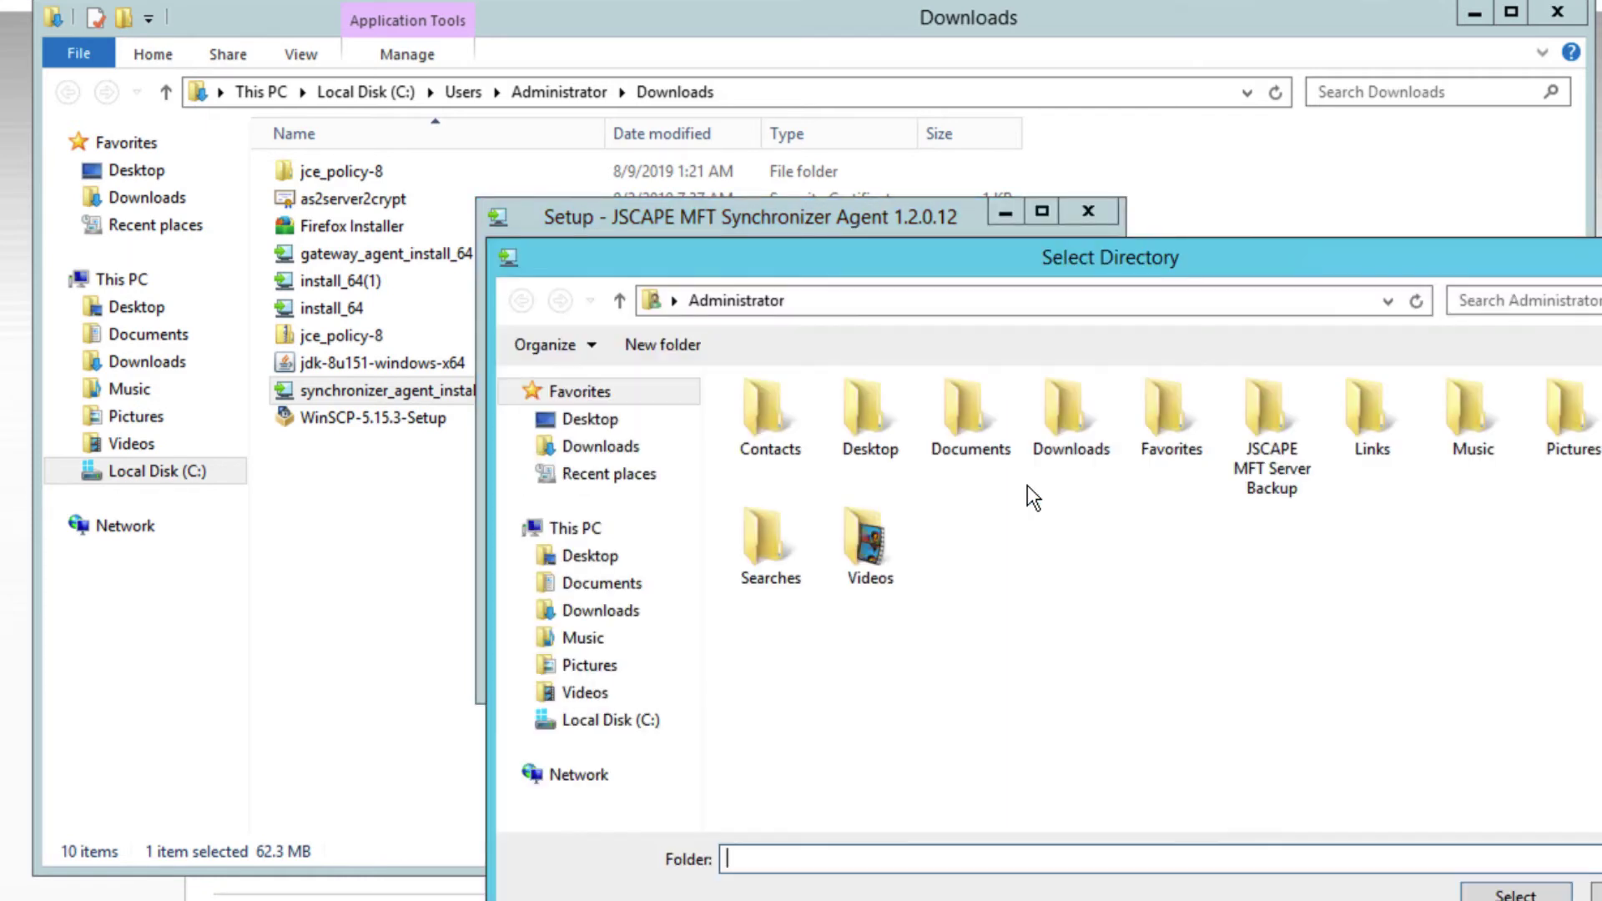
left_click(622, 723)
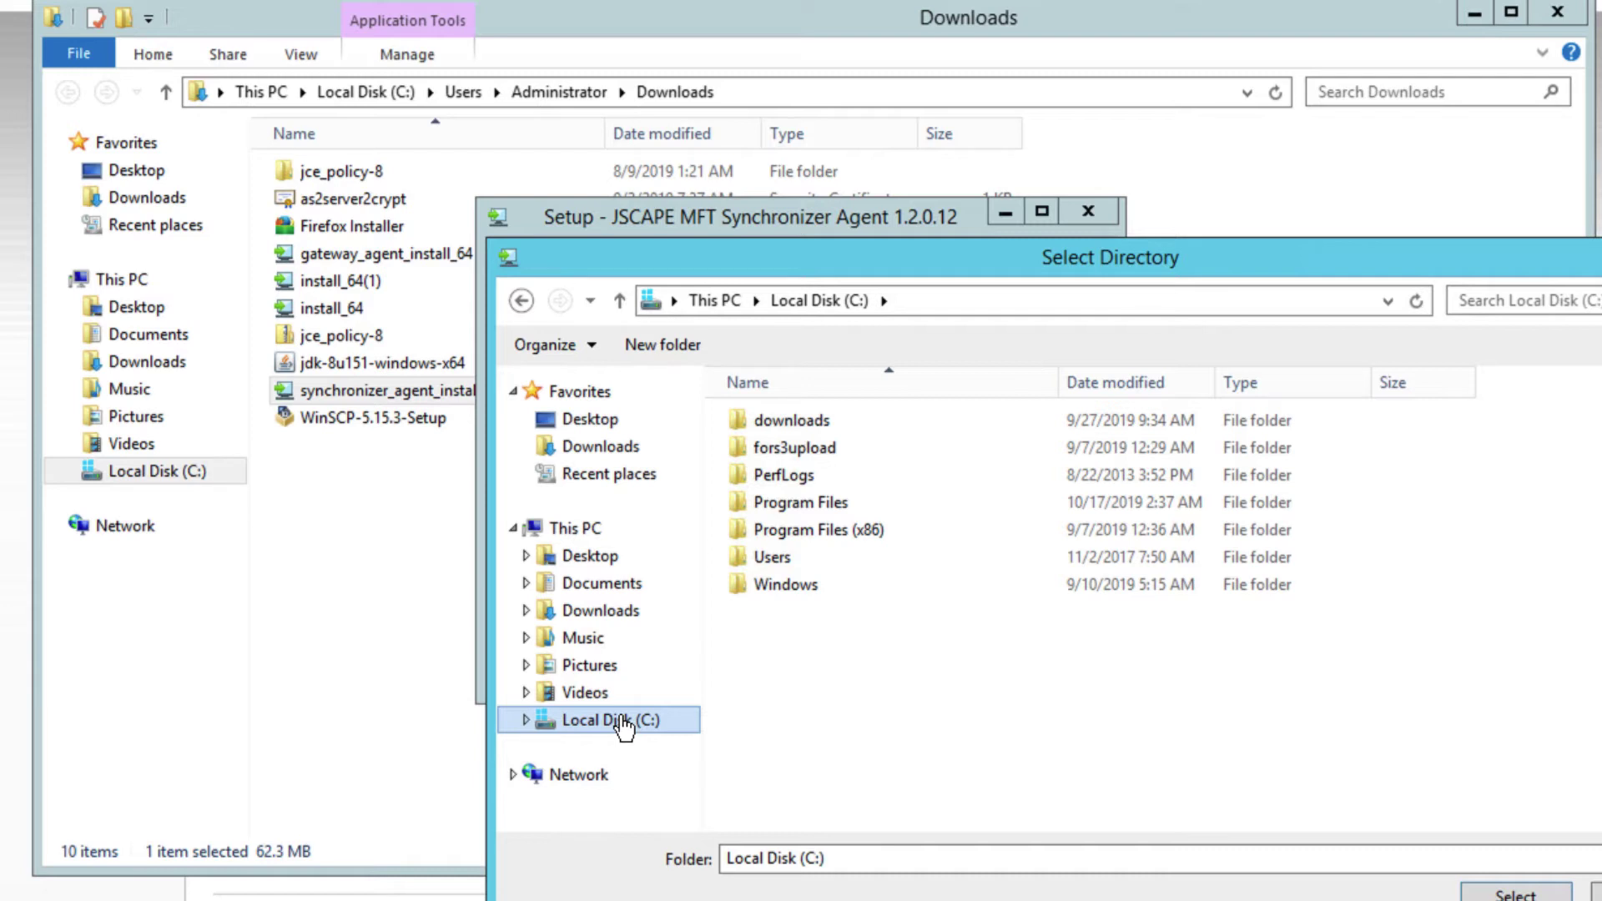
left_click(669, 347)
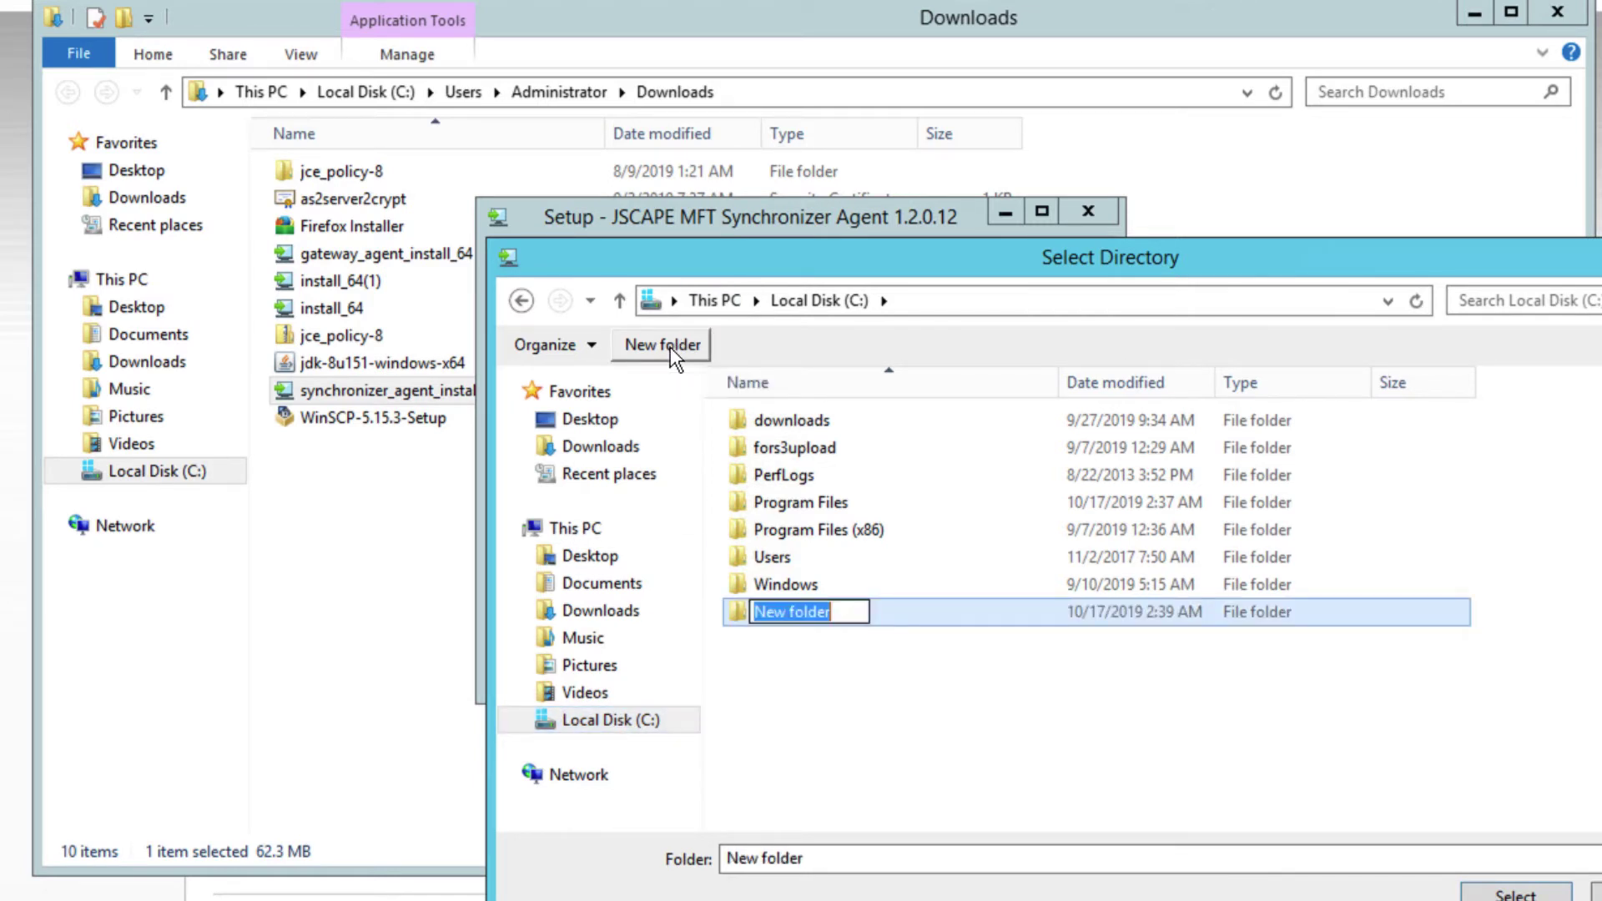
type("forsync")
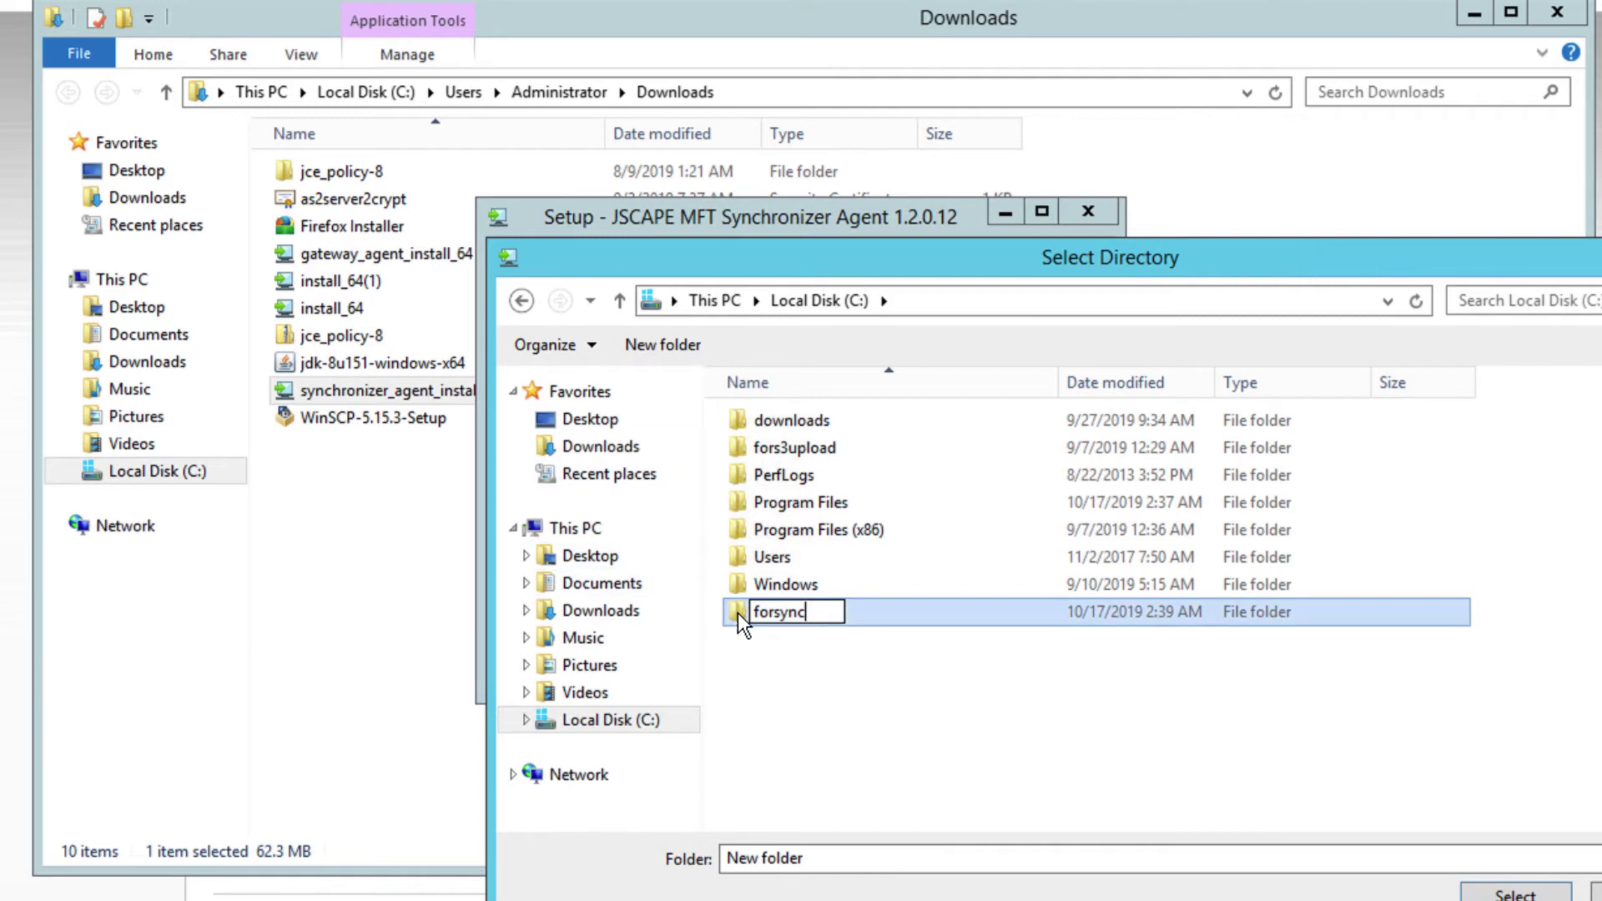
key("Return")
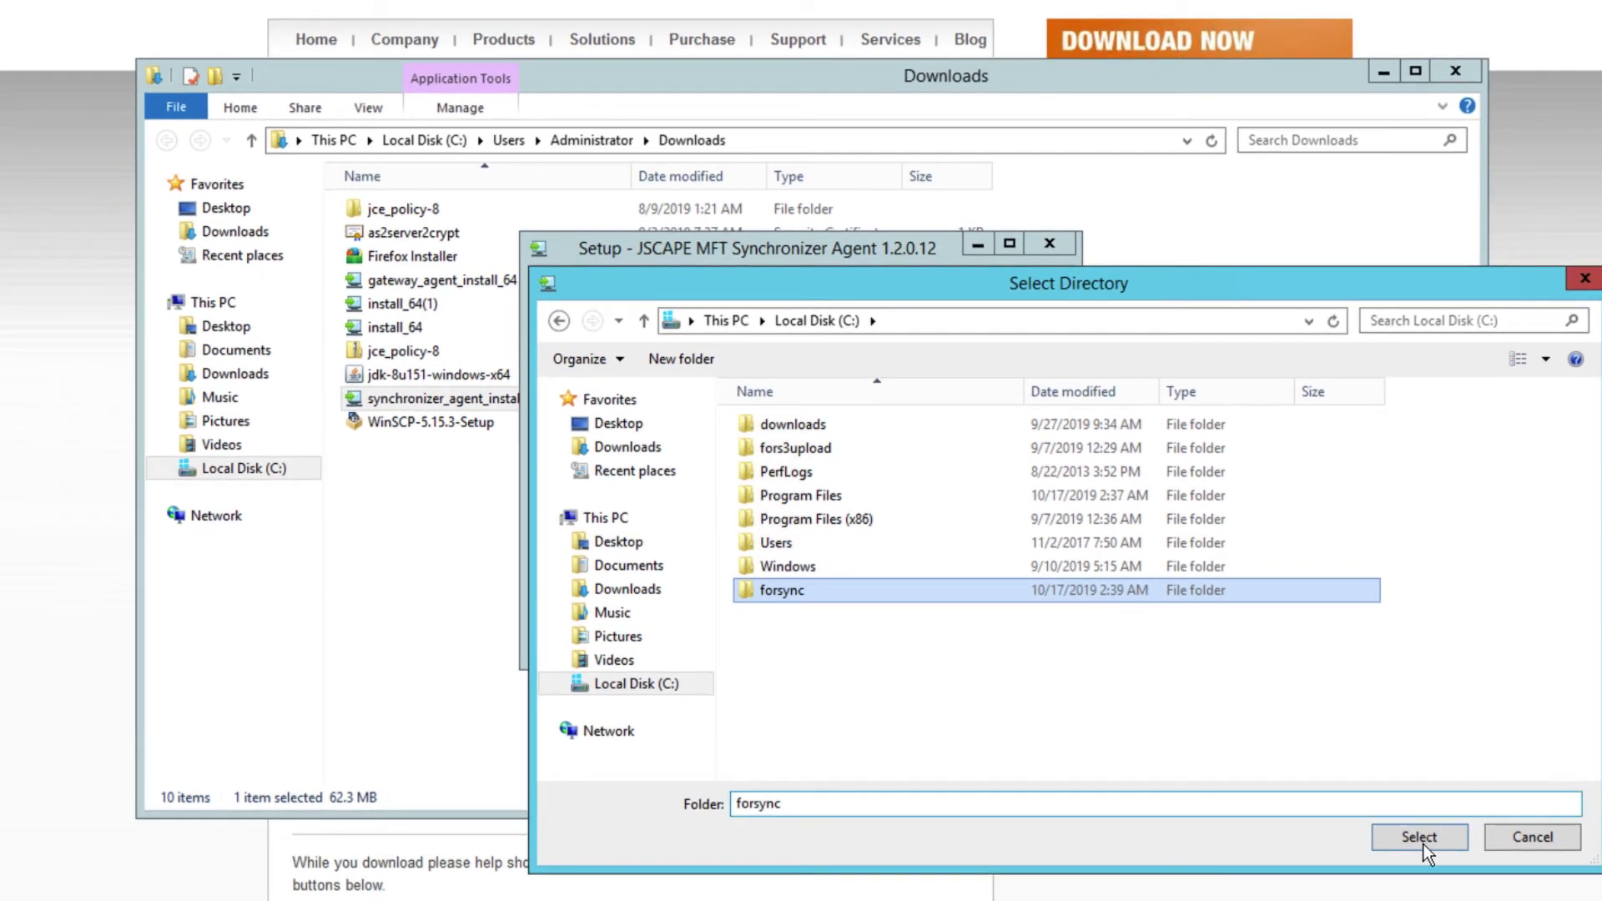
left_click(1424, 844)
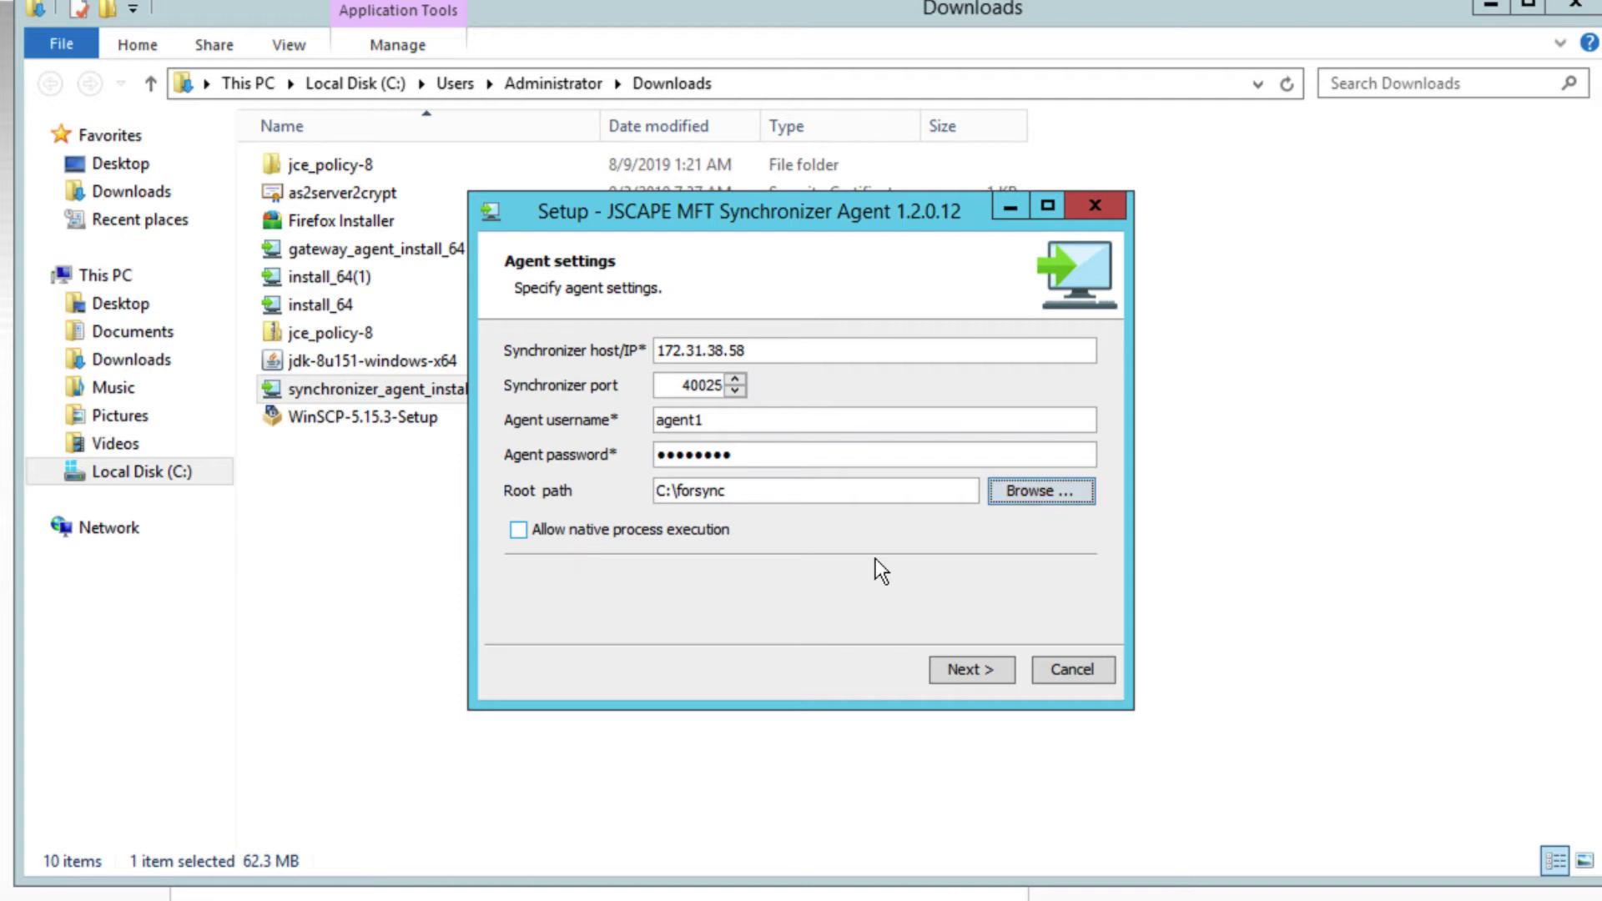
Save the agent1 settings, let the installation complete, and finish the setup wizard.
left_click(993, 667)
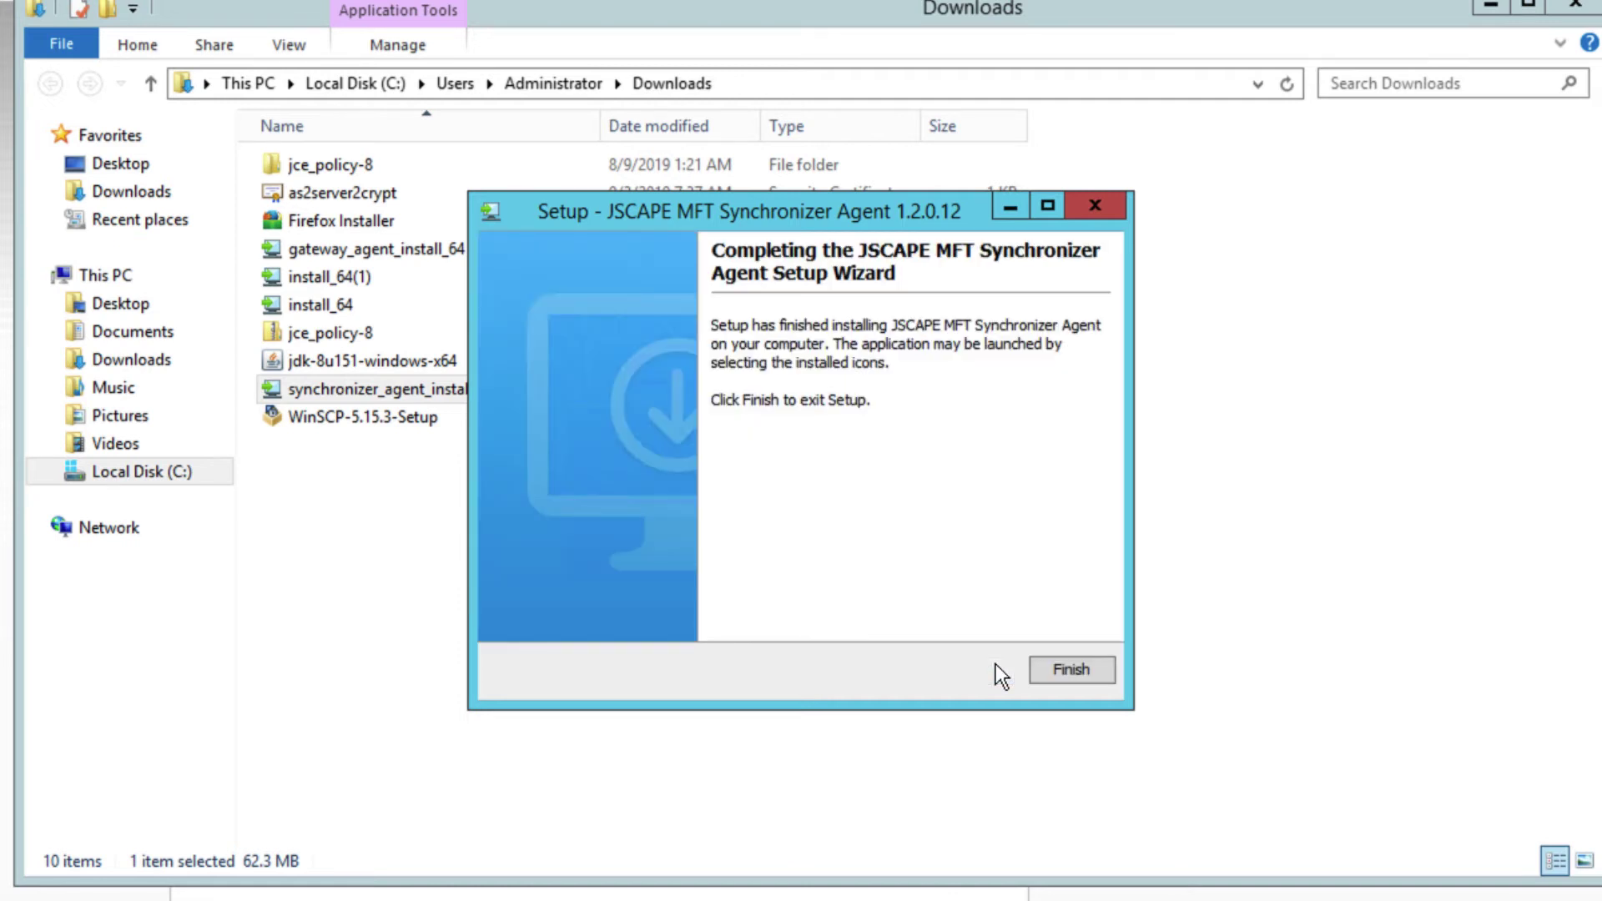
left_click(1070, 668)
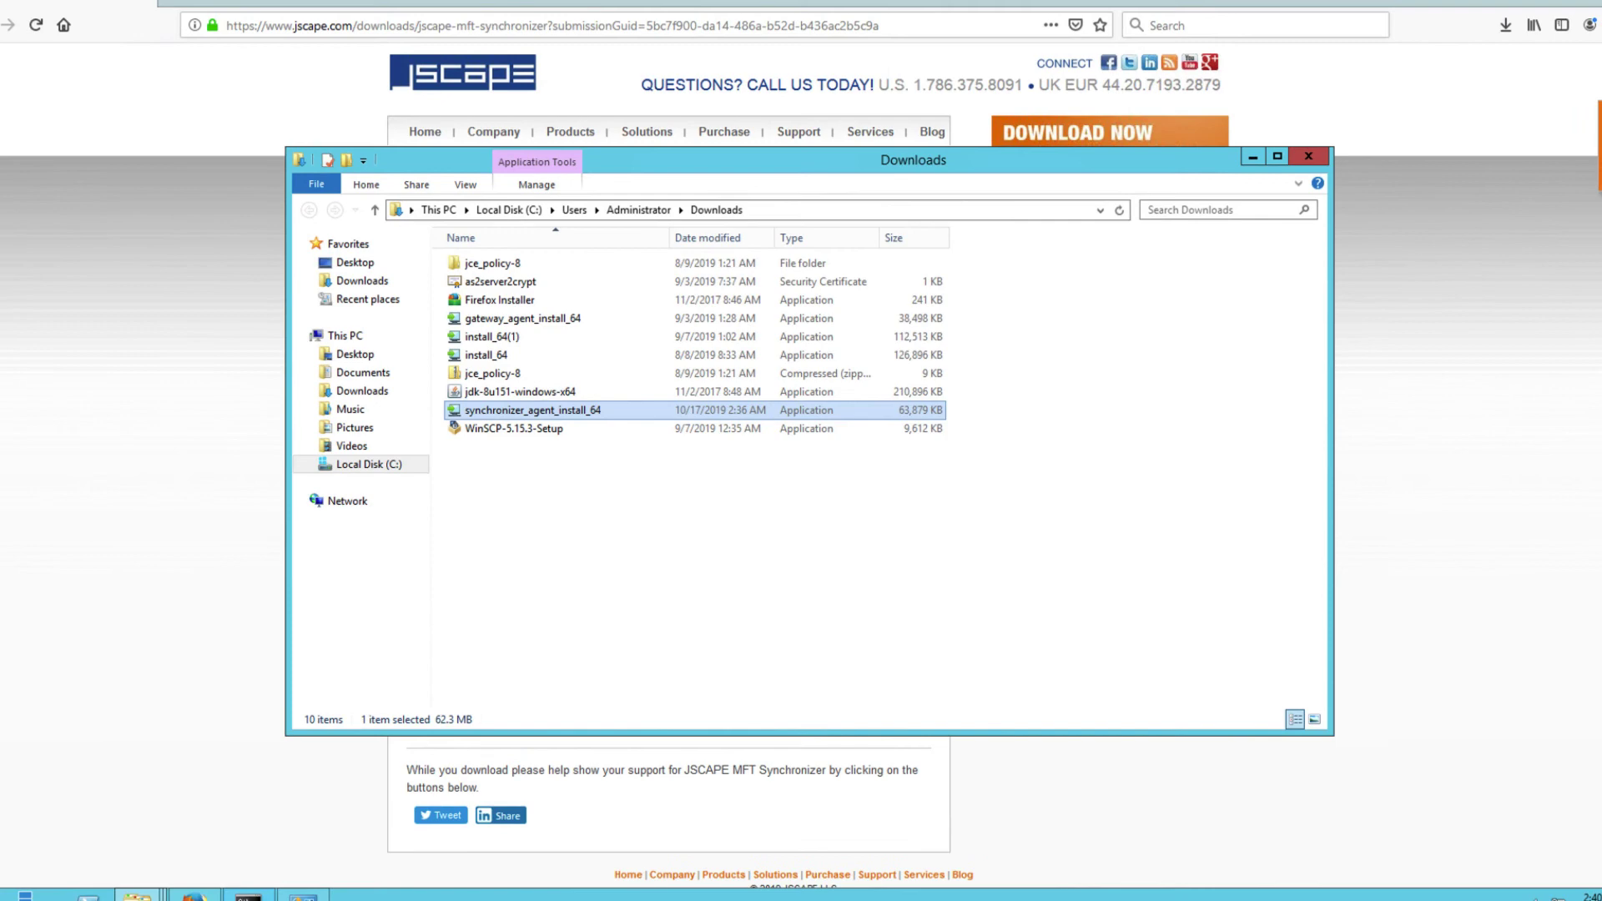
Run ipconfig in Command Prompt to show the IPv4 address 172.31.36.51 and subnet mask 255.255.240.0.
mouse_move(248, 897)
left_click(291, 810)
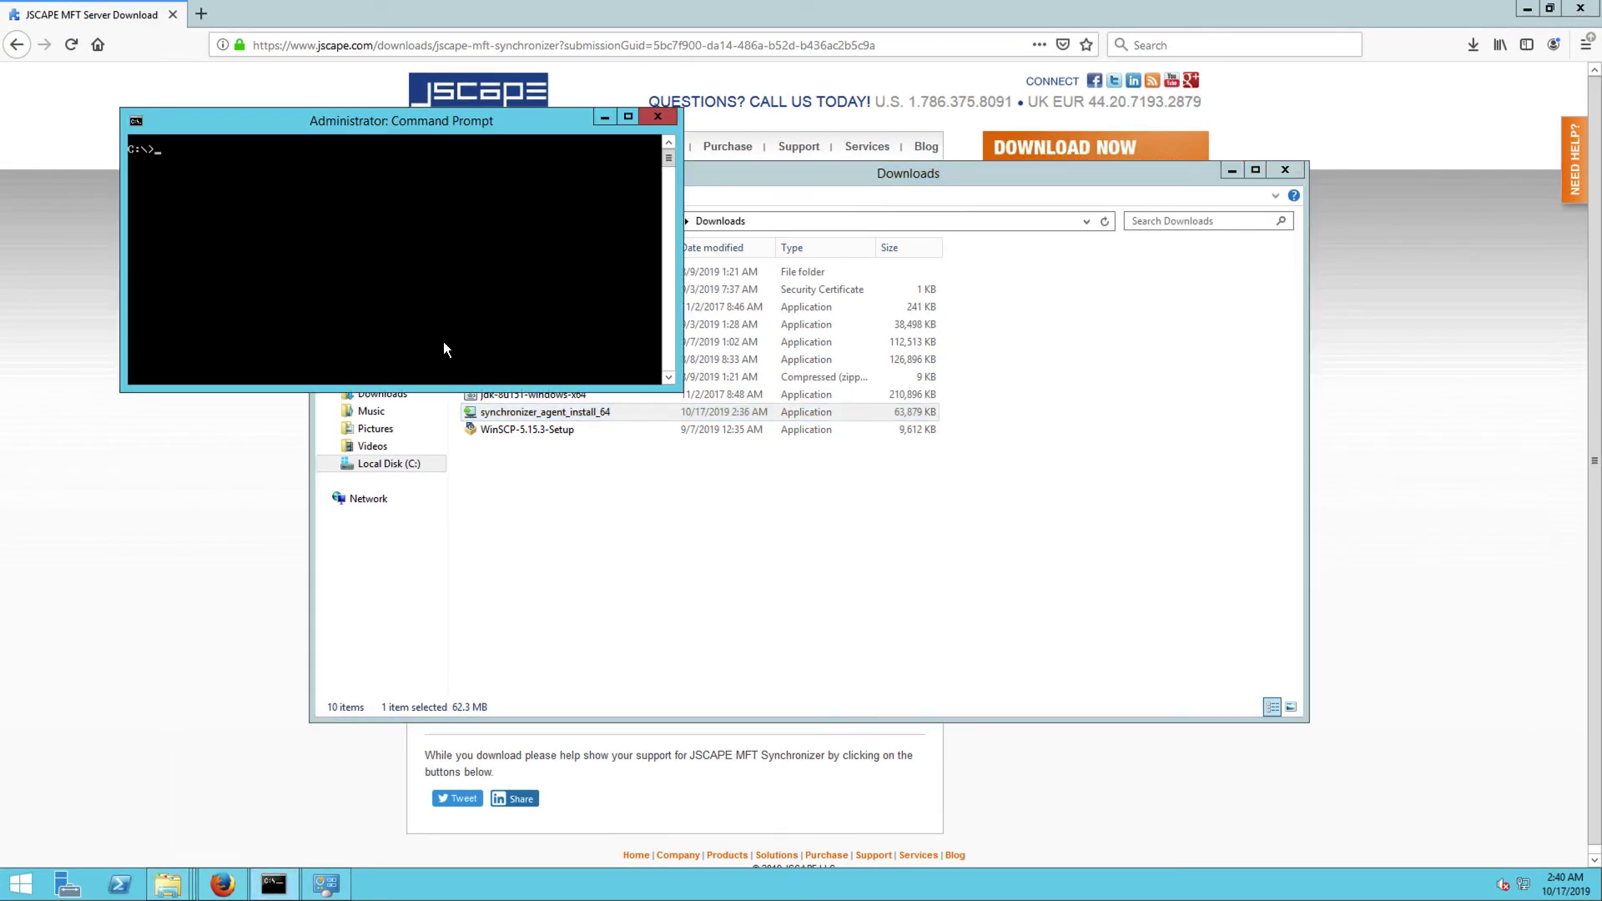
type("ipconfig")
key("Return")
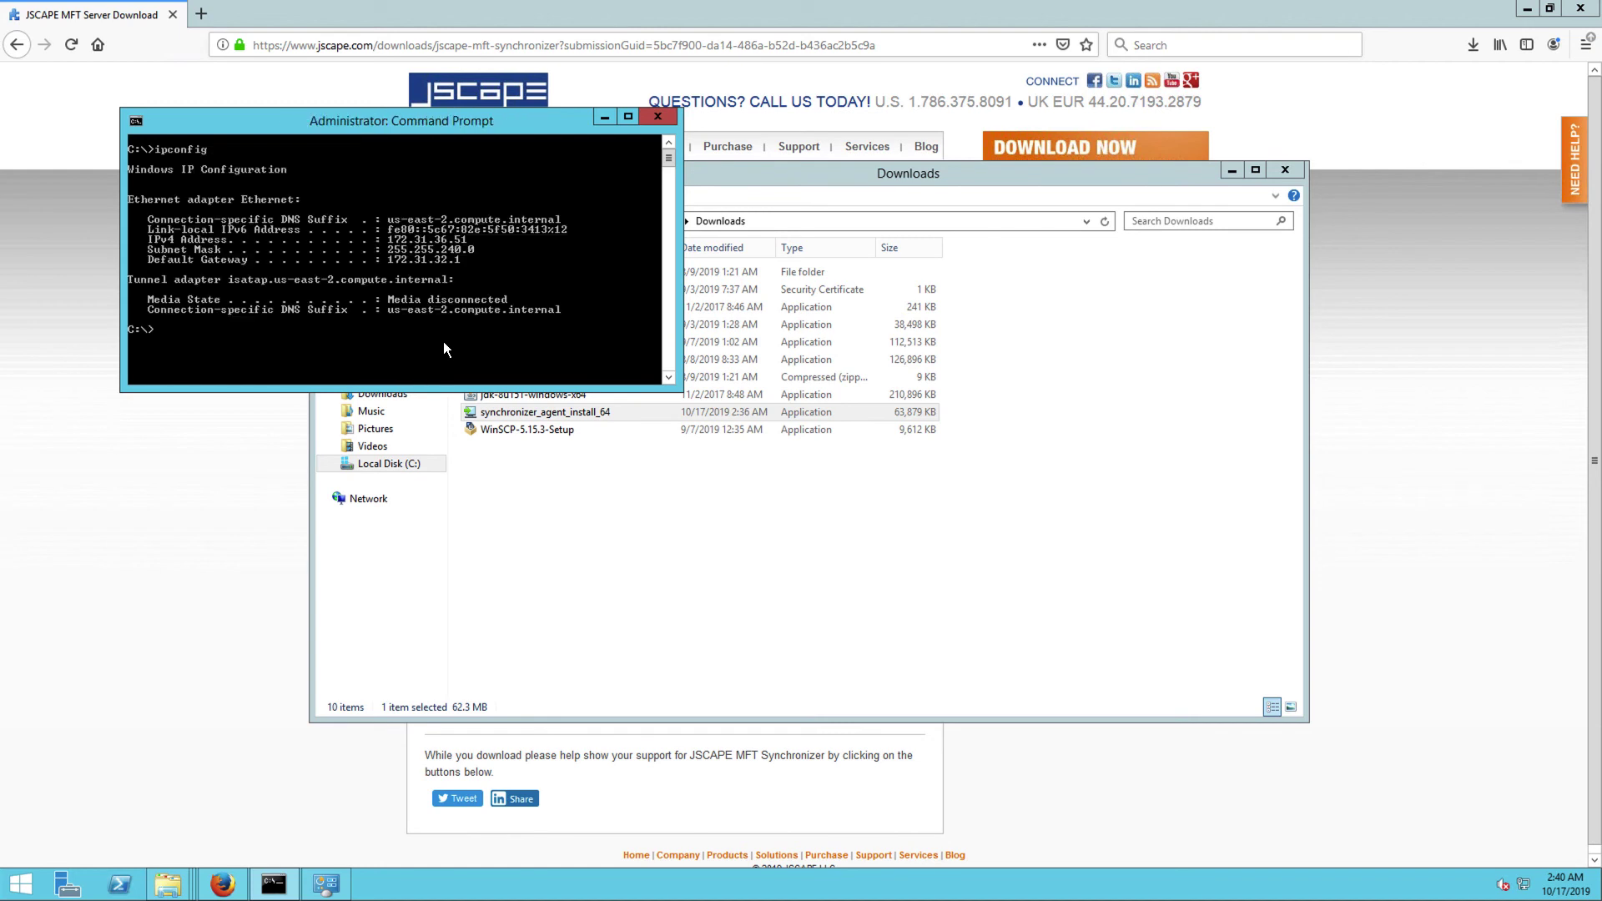